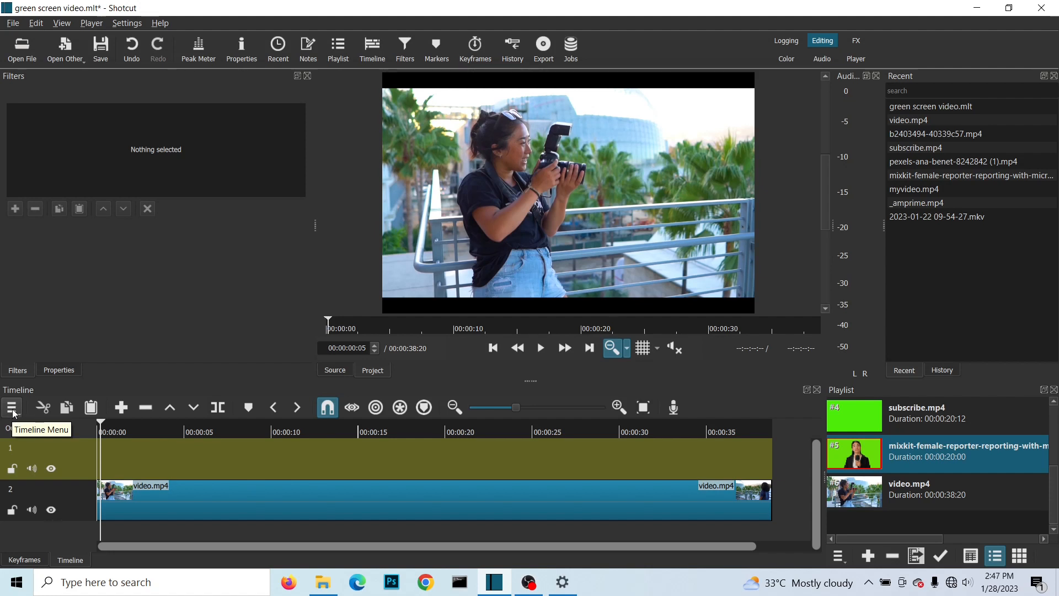
Add a new video track above the existing tracks in the timeline.
{"action": "left_click", "coordinate": [21, 418]}
{"action": "mouse_move", "coordinate": [94, 427]}
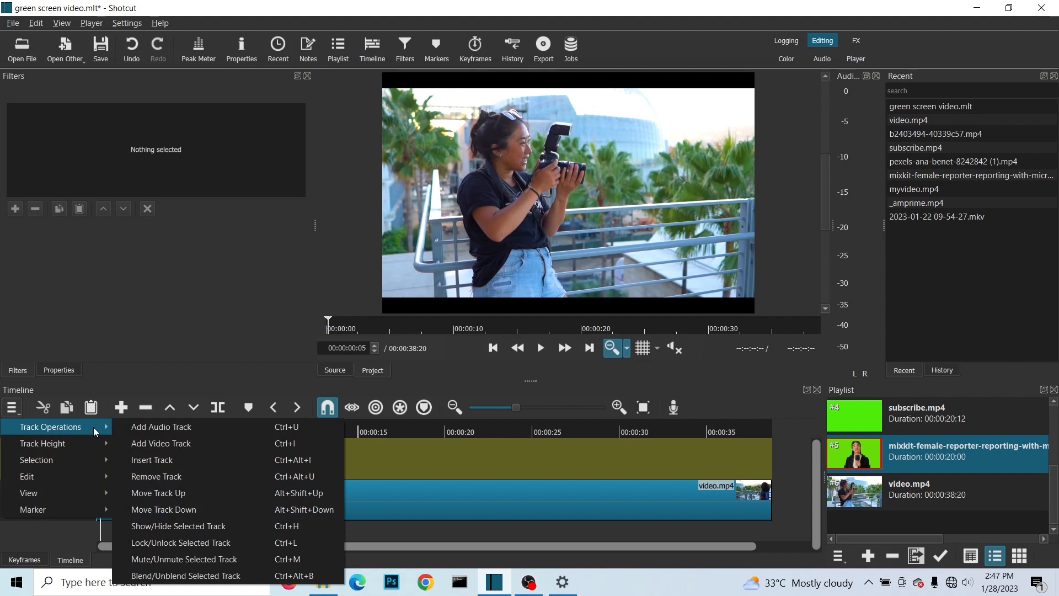
{"action": "left_click", "coordinate": [143, 464]}
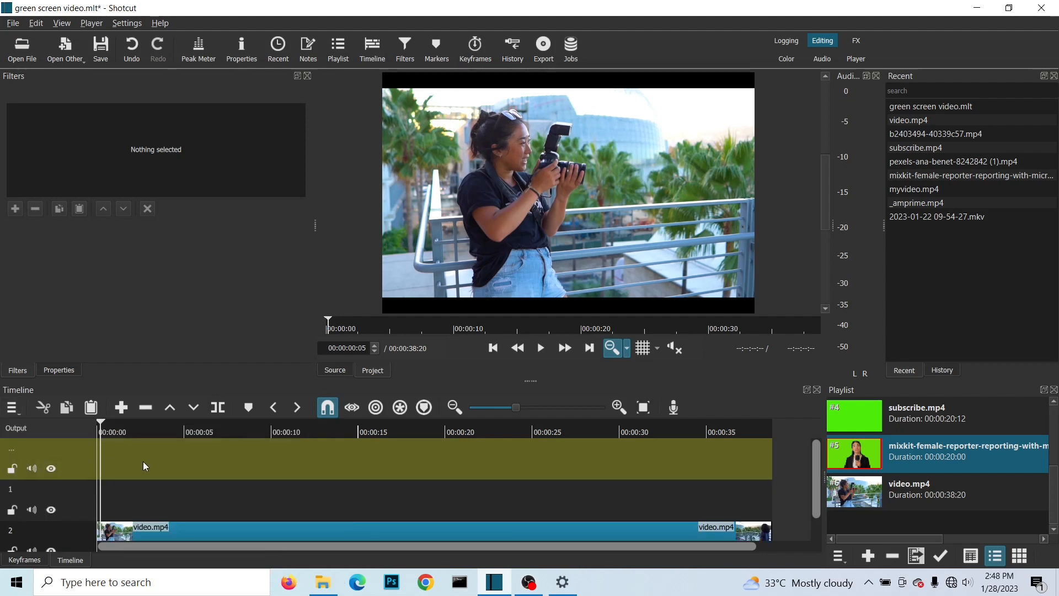
Remove the newly added empty video track from the timeline.
{"action": "right_click", "coordinate": [85, 463]}
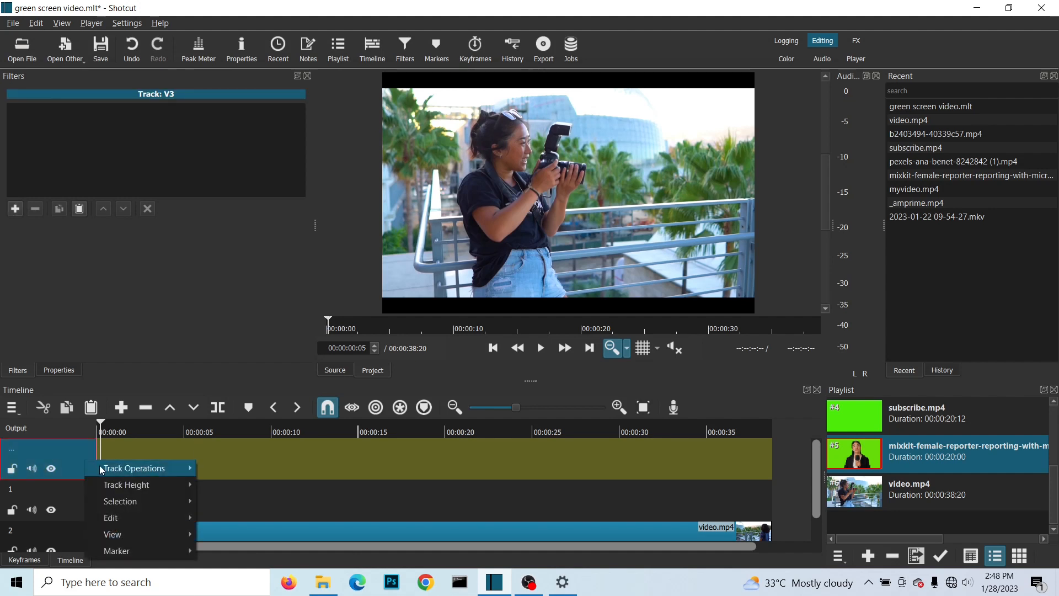
{"action": "mouse_move", "coordinate": [125, 473]}
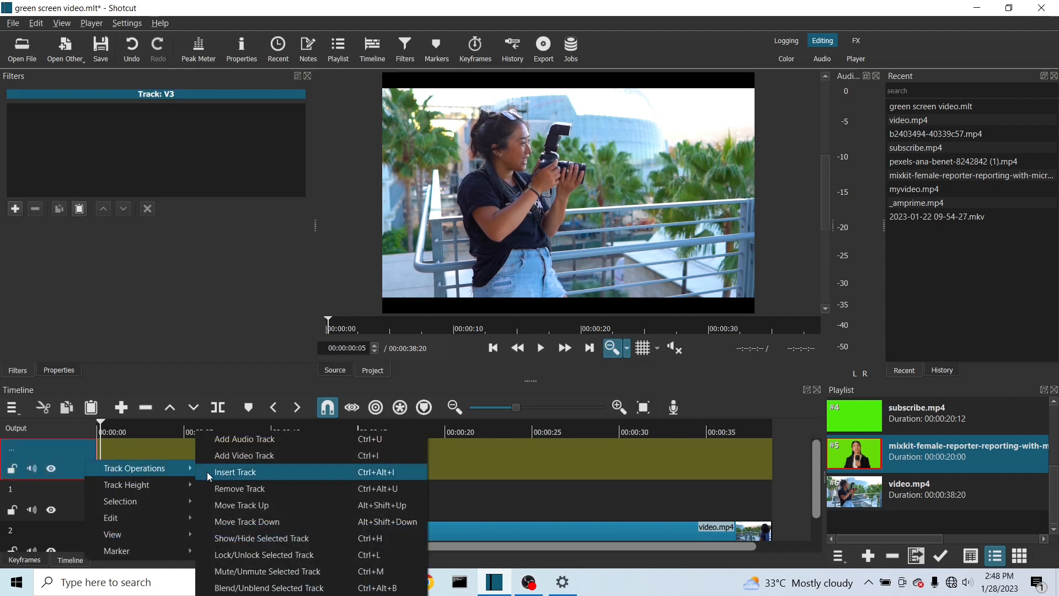
{"action": "left_click", "coordinate": [223, 488]}
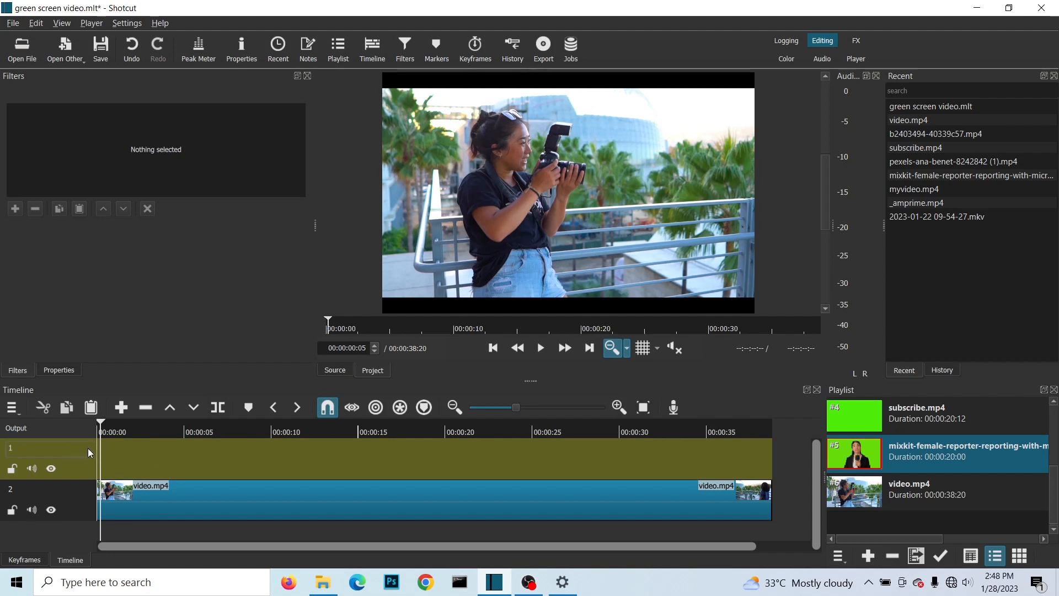
{"action": "left_click", "coordinate": [30, 451]}
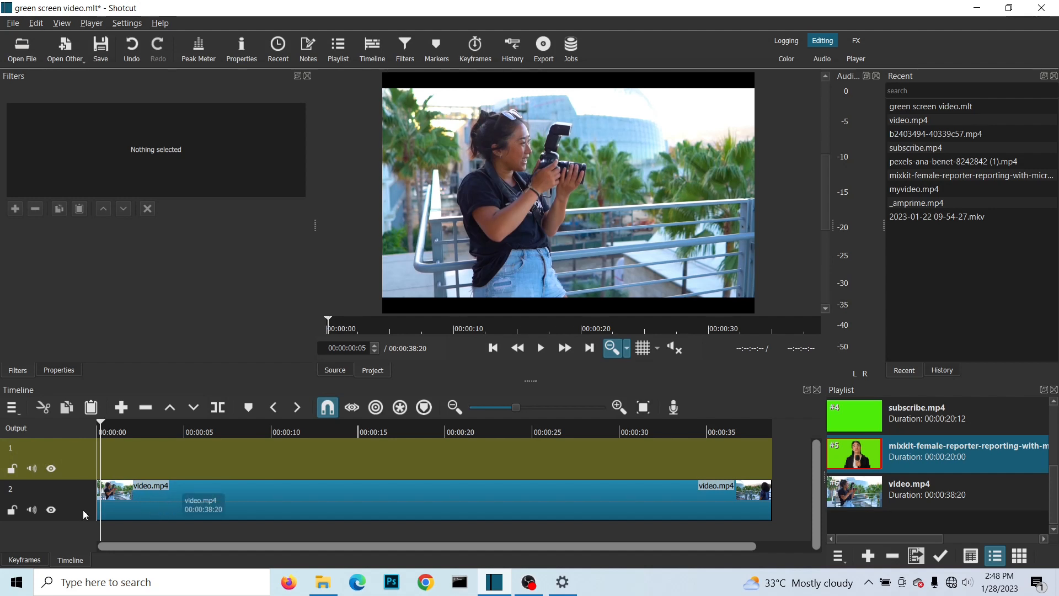
{"action": "left_click", "coordinate": [19, 489]}
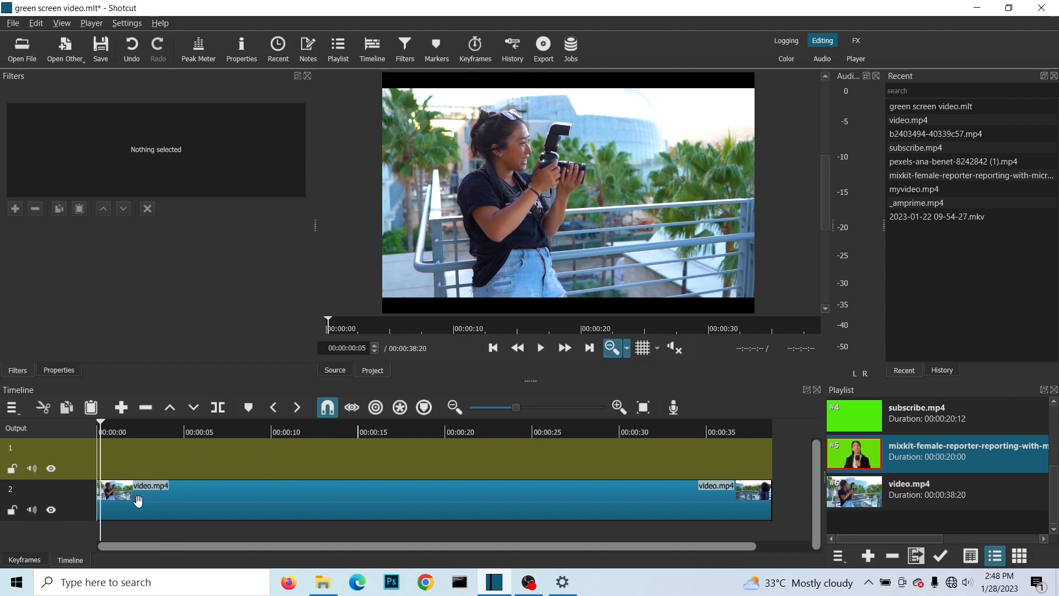
{"action": "left_click_drag", "start_coordinate": [35, 491], "coordinate": [83, 498]}
Place the green-screen reporter clip from the playlist on track 1, aligned with the start of the timeline.
{"action": "left_click_drag", "start_coordinate": [875, 455], "coordinate": [212, 451]}
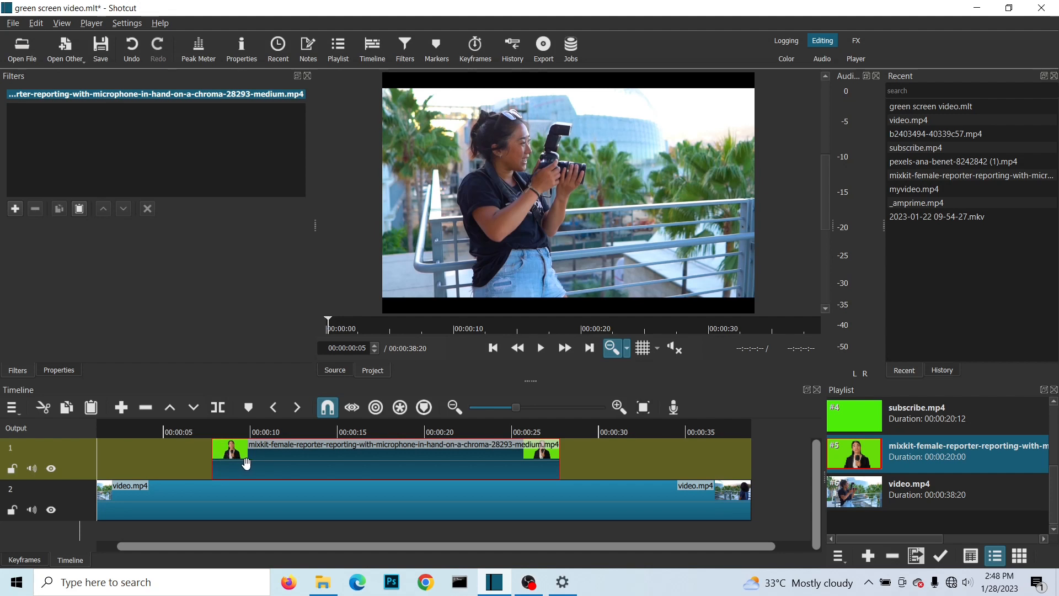
{"action": "left_click_drag", "start_coordinate": [247, 464], "coordinate": [127, 463]}
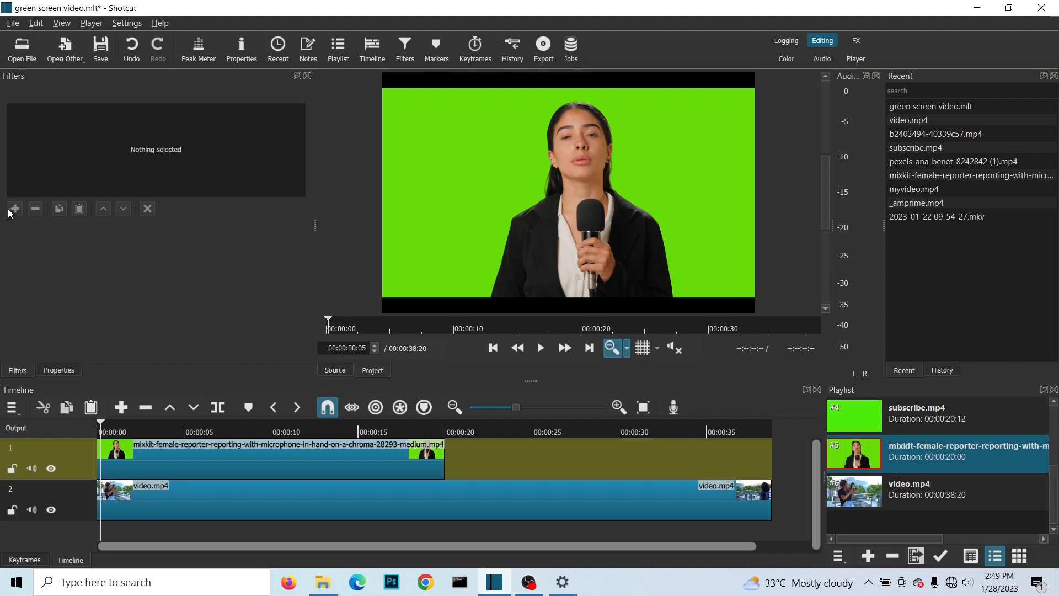
Find the chroma key filters and apply Chroma Key: Simple to the reporter clip on track 1.
{"action": "left_click", "coordinate": [213, 465]}
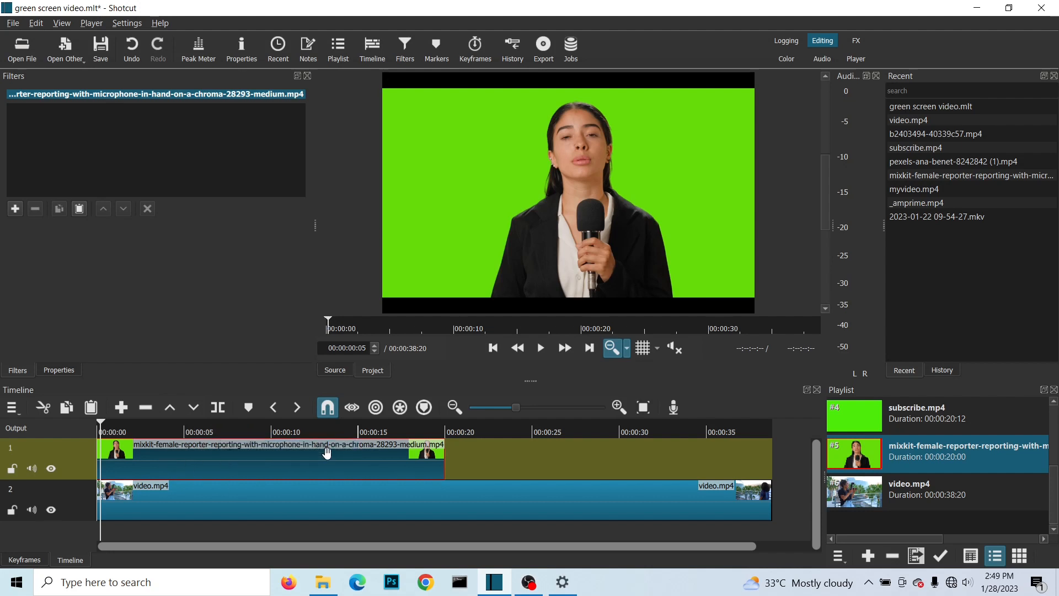
{"action": "left_click", "coordinate": [15, 209]}
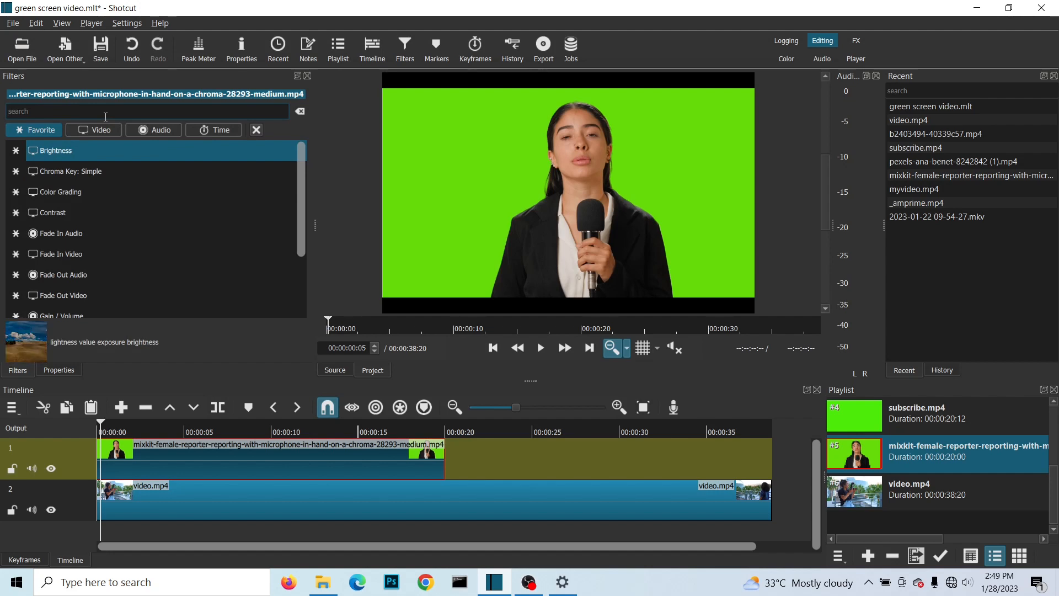
{"action": "type", "text": "chro"}
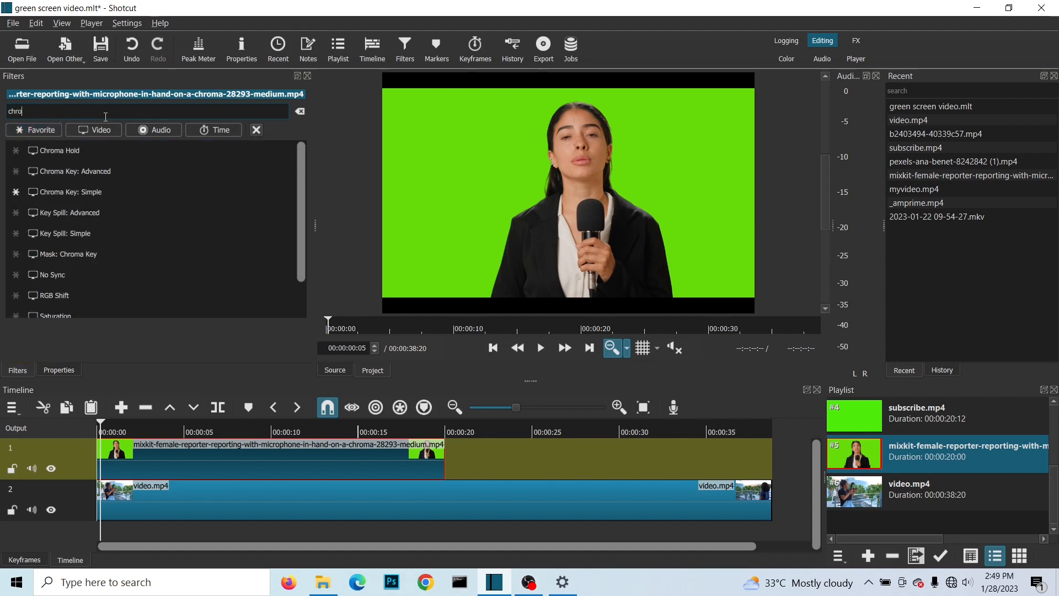
{"action": "type", "text": "ma key"}
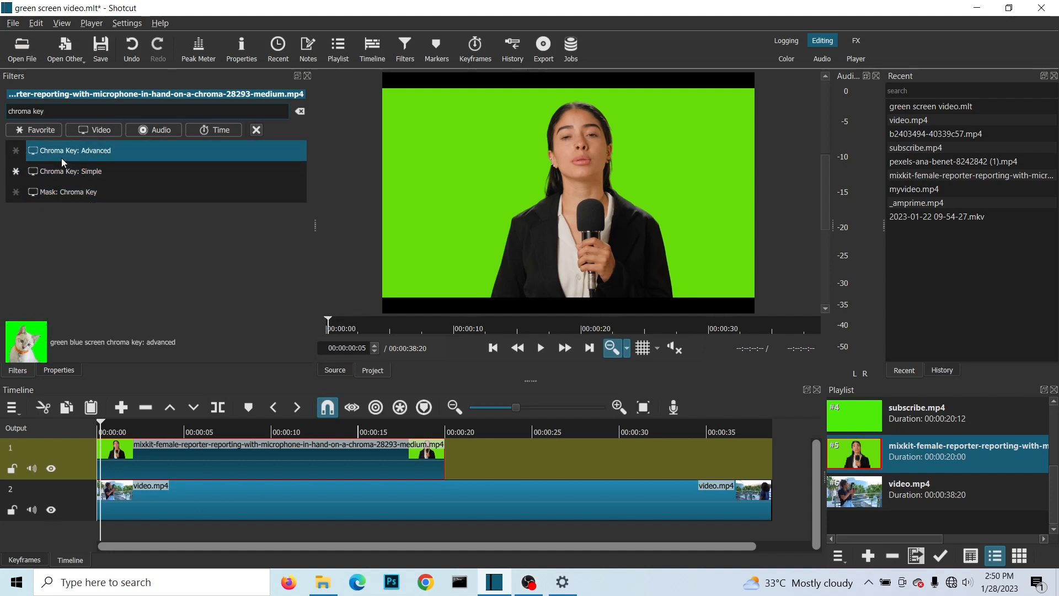
{"action": "left_click", "coordinate": [128, 171]}
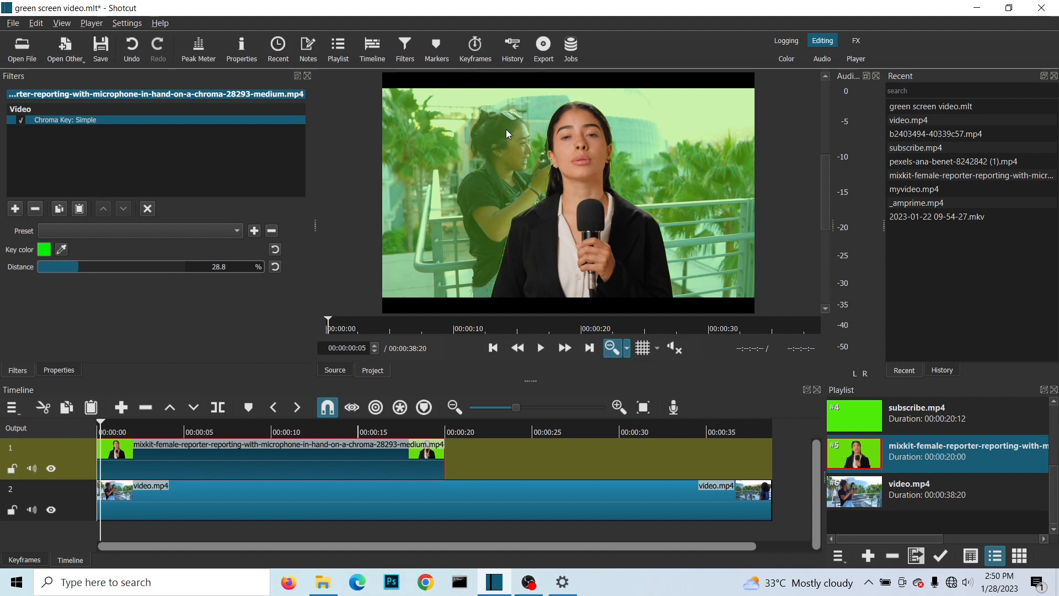
Set the chroma key distance to about 39.4% and play back the keyed reporter over the background video.
{"action": "left_click", "coordinate": [73, 267]}
{"action": "left_click_drag", "start_coordinate": [77, 266], "coordinate": [71, 266]}
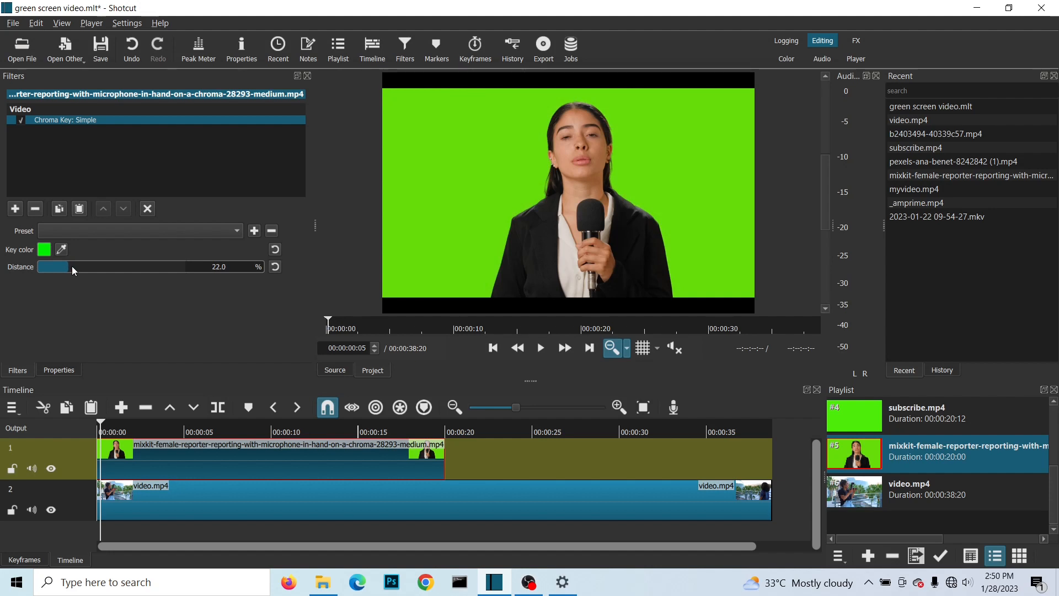
{"action": "left_click_drag", "start_coordinate": [72, 266], "coordinate": [91, 264]}
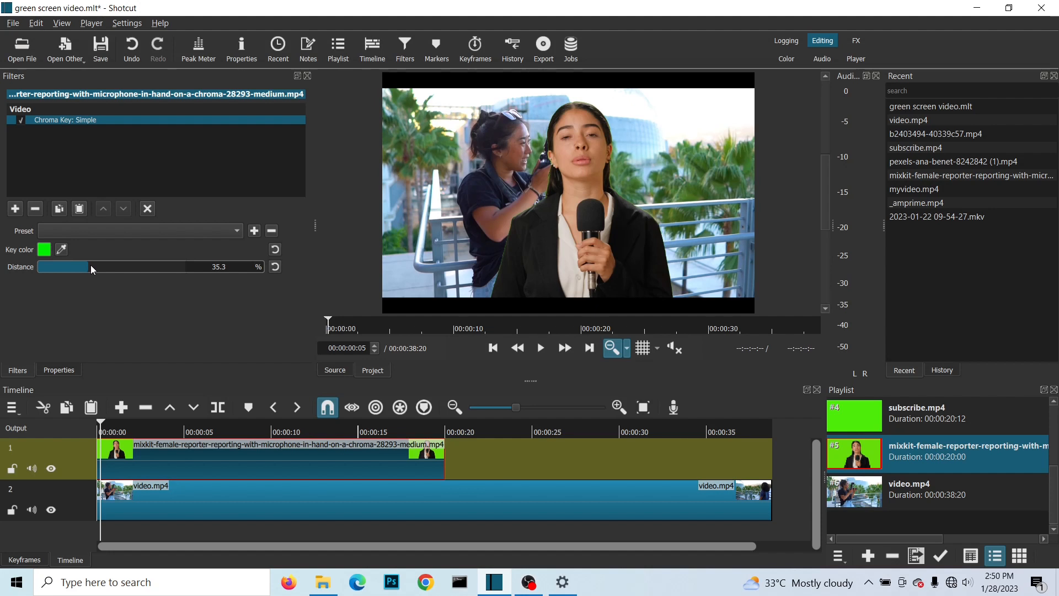
{"action": "left_click_drag", "start_coordinate": [93, 264], "coordinate": [160, 270]}
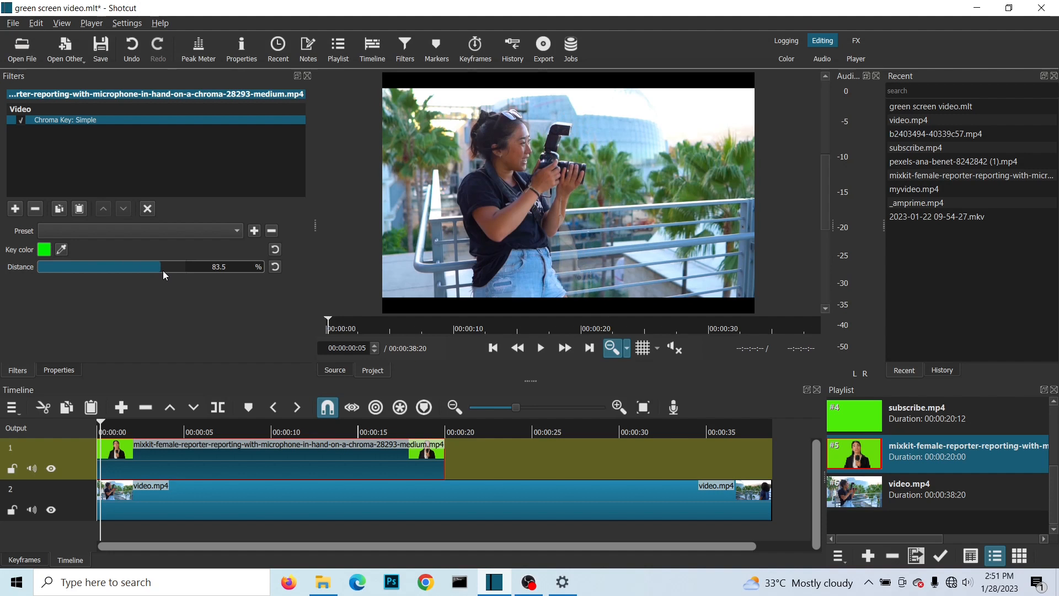
{"action": "left_click_drag", "start_coordinate": [156, 267], "coordinate": [105, 267]}
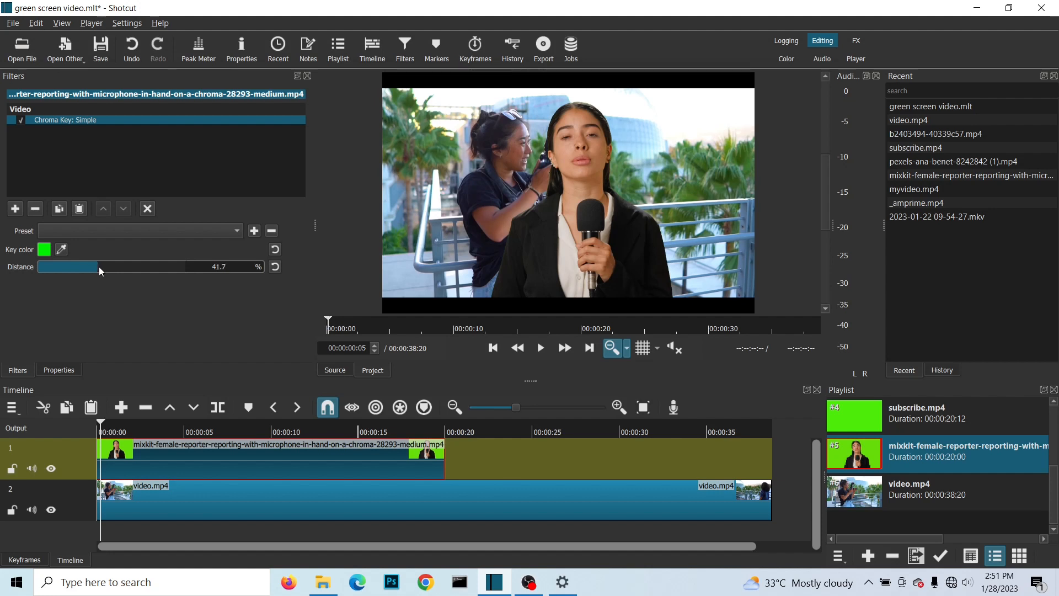
{"action": "left_click_drag", "start_coordinate": [100, 267], "coordinate": [97, 267]}
{"action": "key", "text": "space"}
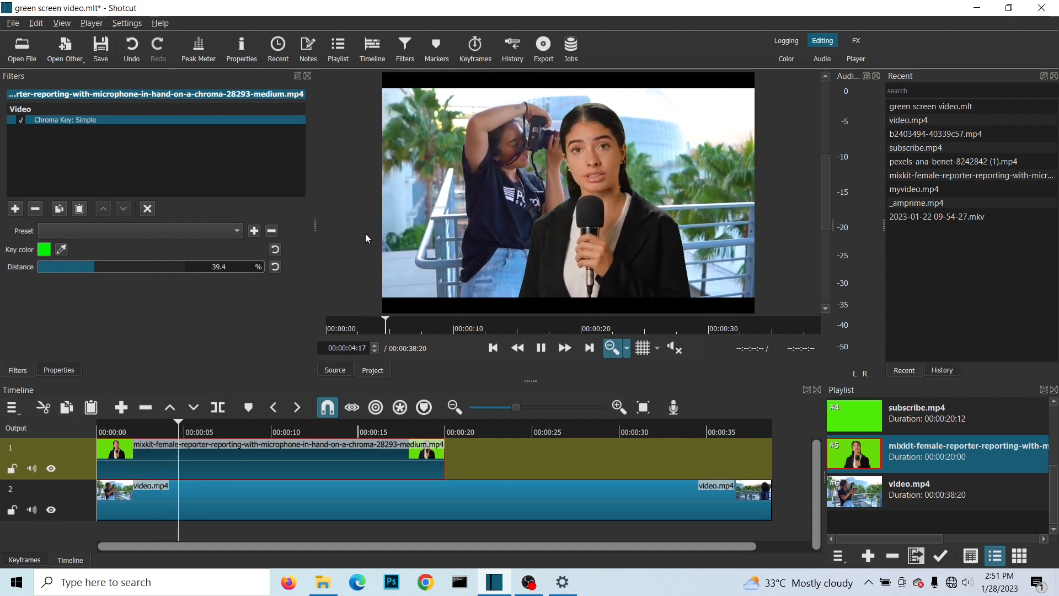
{"action": "key", "text": "space"}
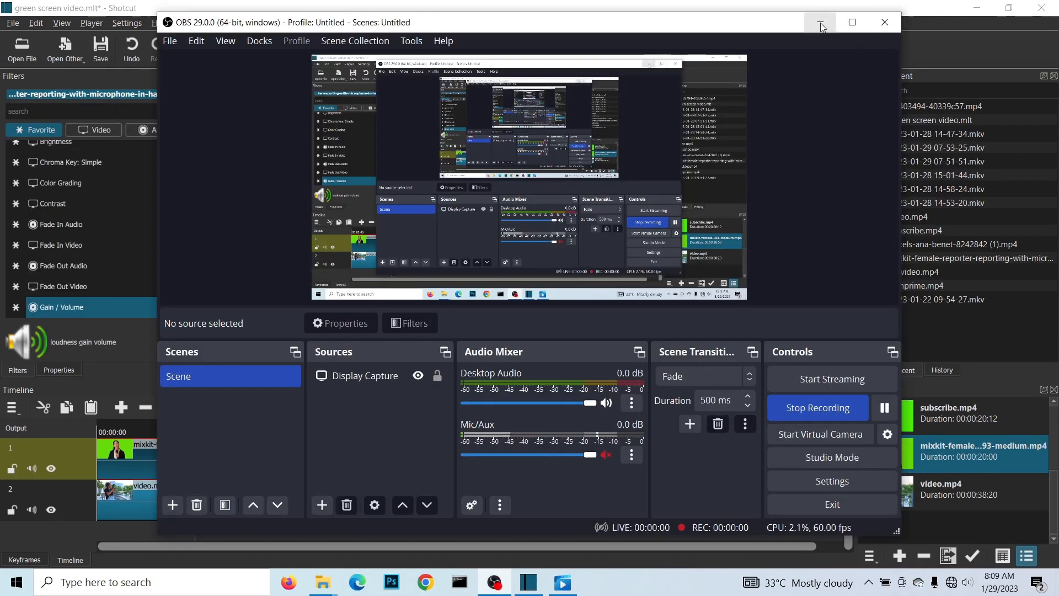
Add the Size, Position & Rotate filter to the reporter clip and shrink it to about 401 x 225 in the frame's lower-right corner.
{"action": "left_click", "coordinate": [819, 22]}
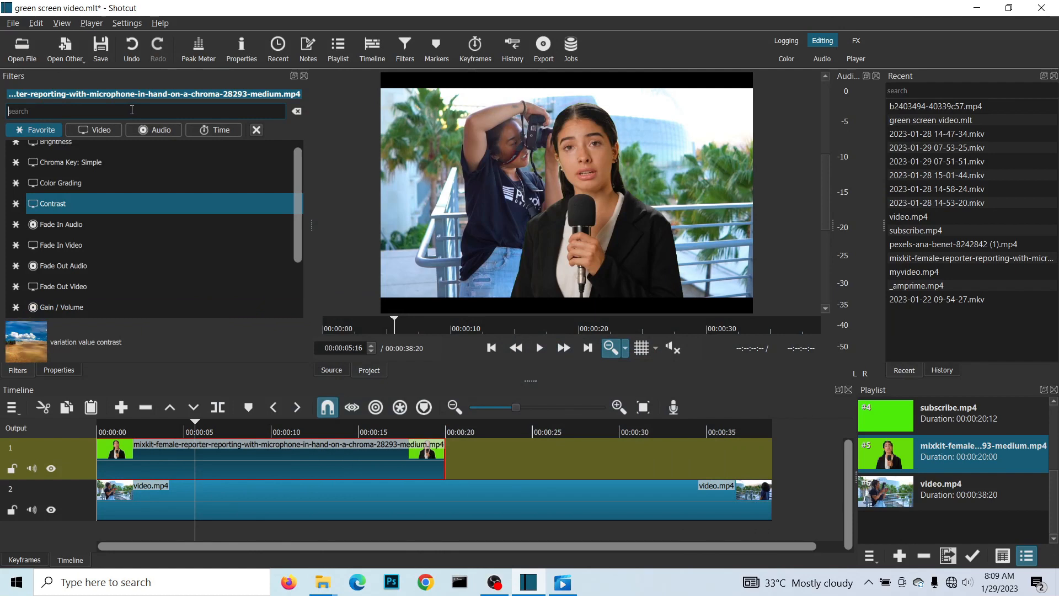
{"action": "type", "text": "si"}
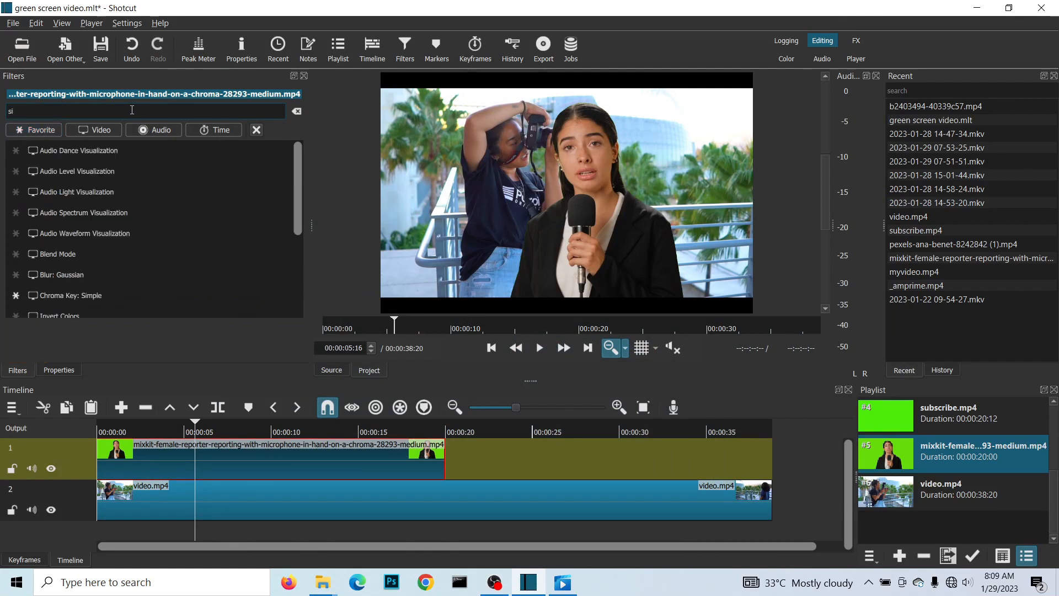
{"action": "type", "text": "z"}
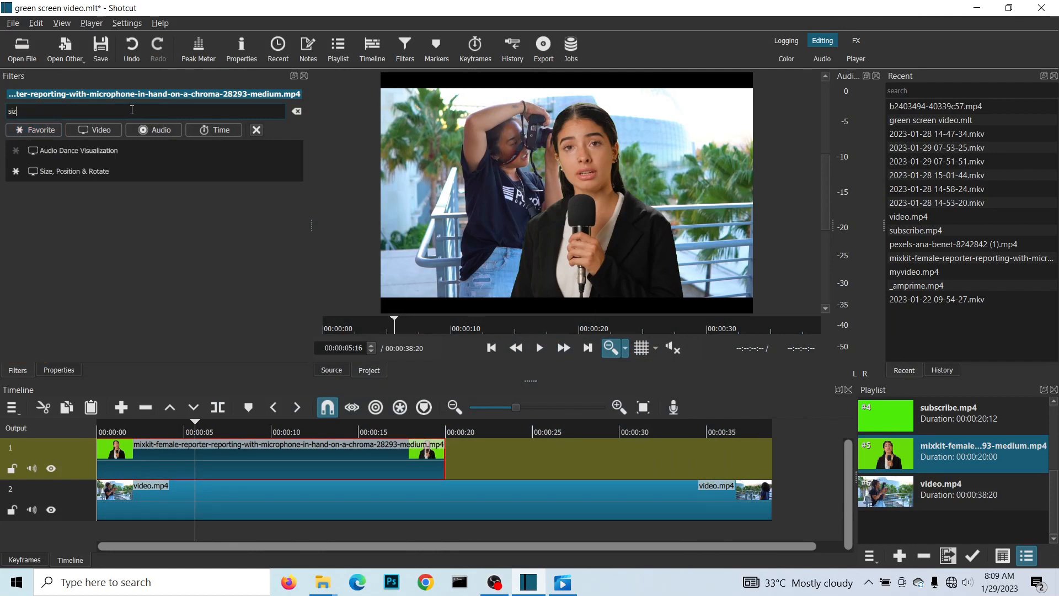
{"action": "left_click", "coordinate": [103, 170]}
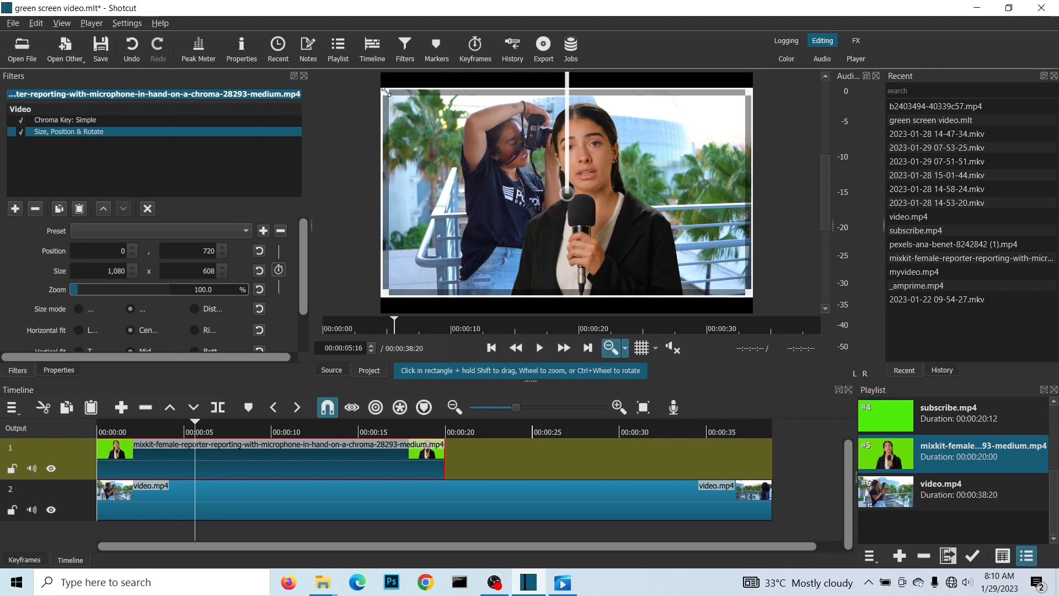
{"action": "left_click_drag", "start_coordinate": [404, 99], "coordinate": [624, 232]}
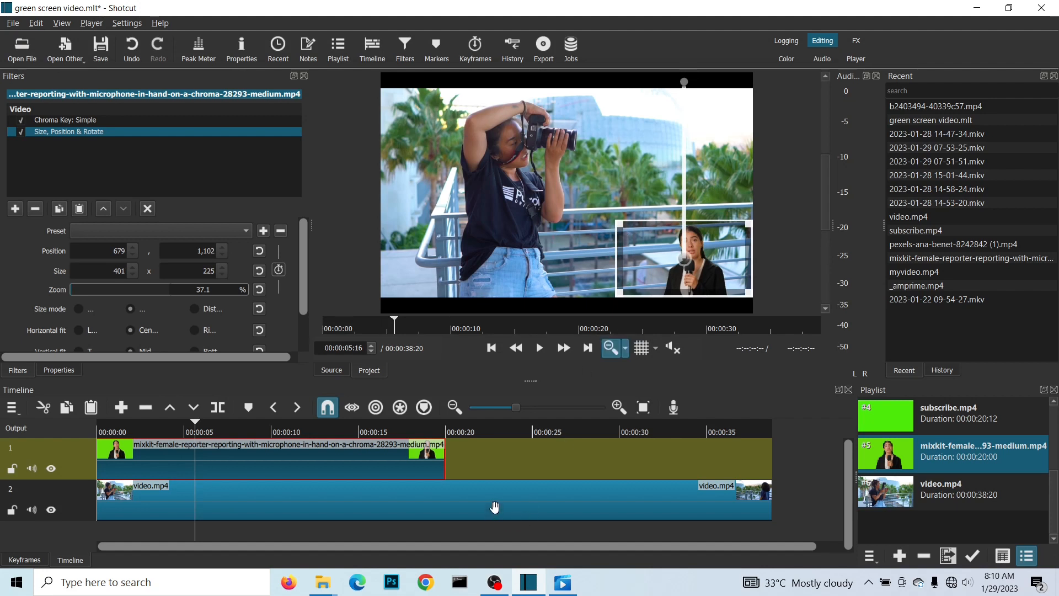
Deselect the reporter clip by selecting the background video, and play back the composite to check the small overlay.
{"action": "key", "text": "space"}
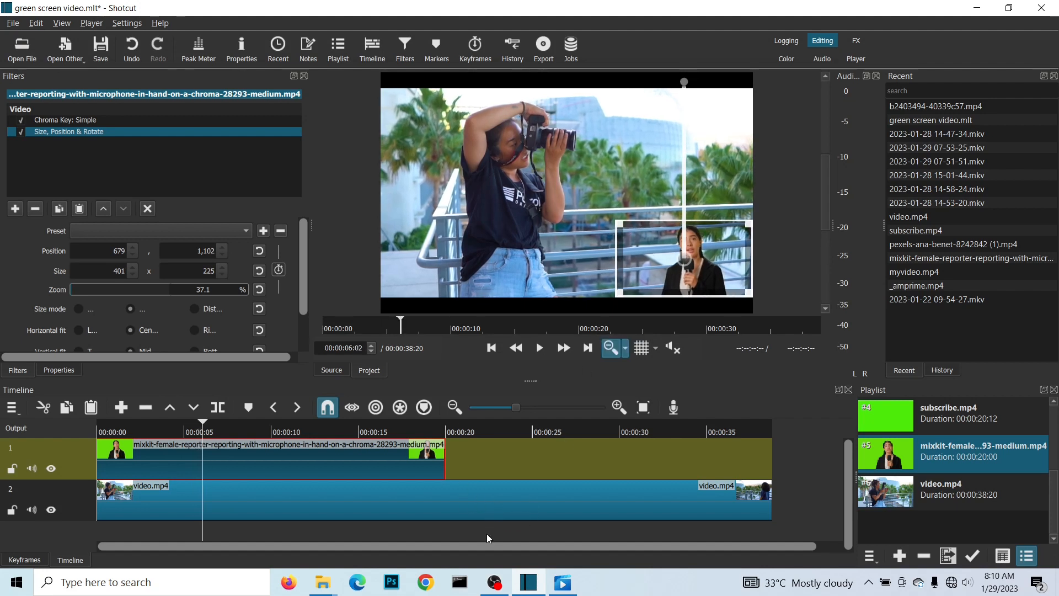
{"action": "key", "text": "space"}
{"action": "left_click", "coordinate": [518, 496]}
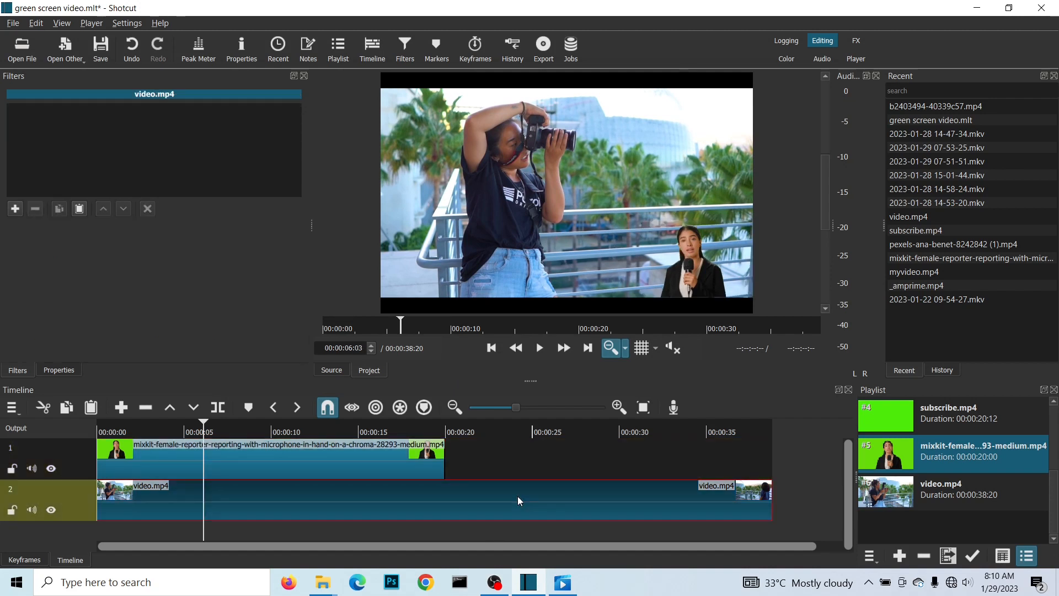
{"action": "key", "text": "space"}
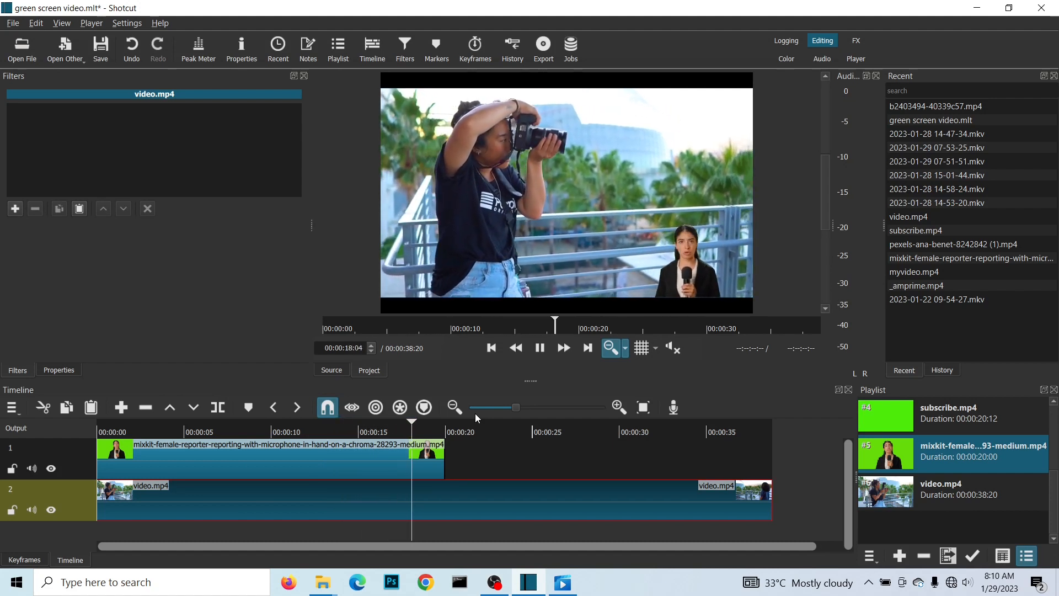
{"action": "key", "text": "space"}
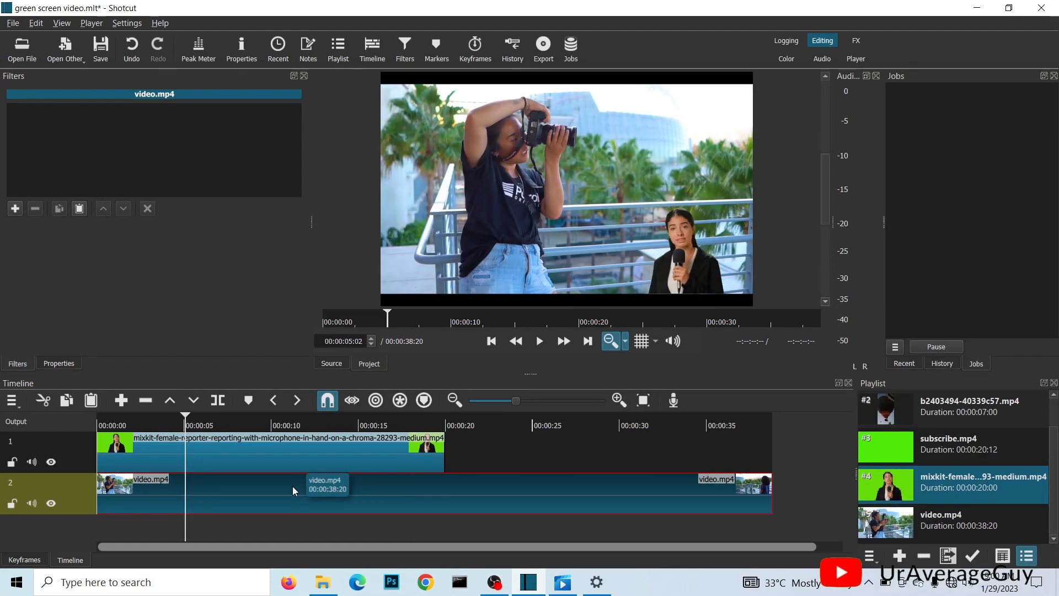
Disable the Chroma Key: Simple and Size, Position & Rotate filters on the reporter clip.
{"action": "left_click", "coordinate": [318, 446]}
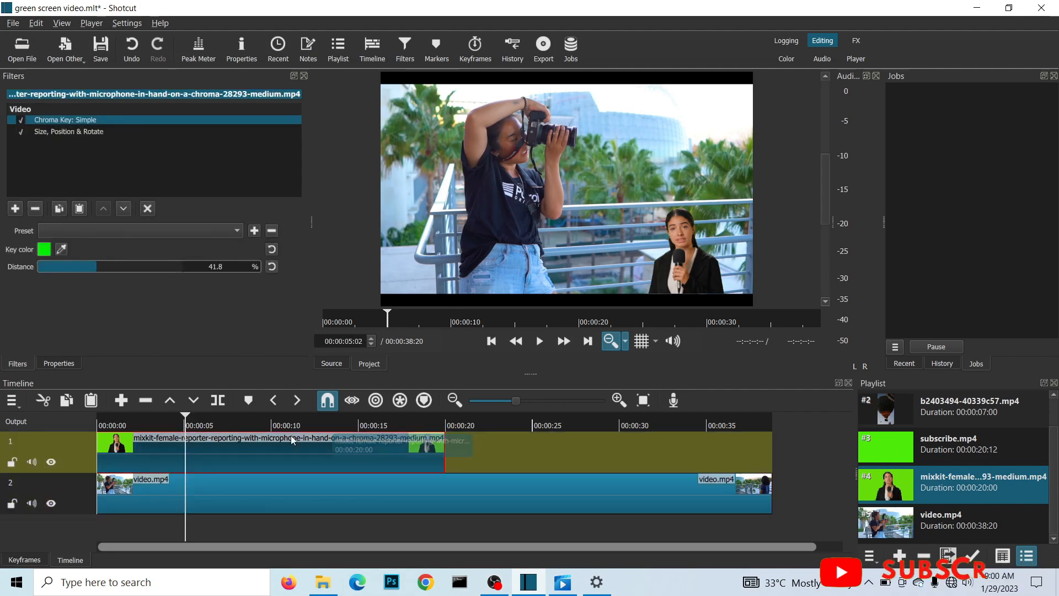
{"action": "left_click", "coordinate": [22, 120]}
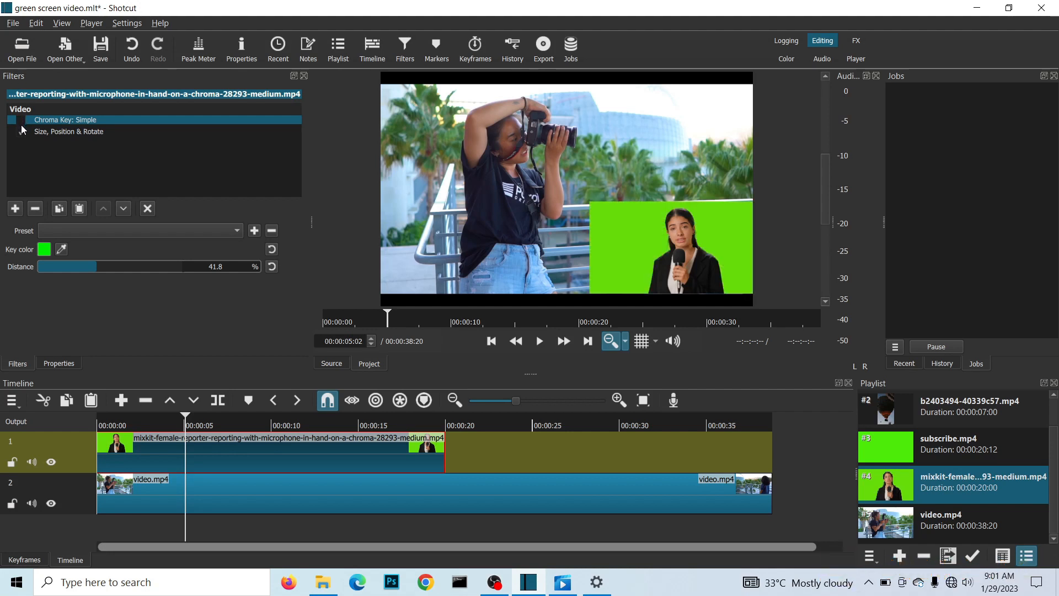
{"action": "left_click", "coordinate": [22, 132]}
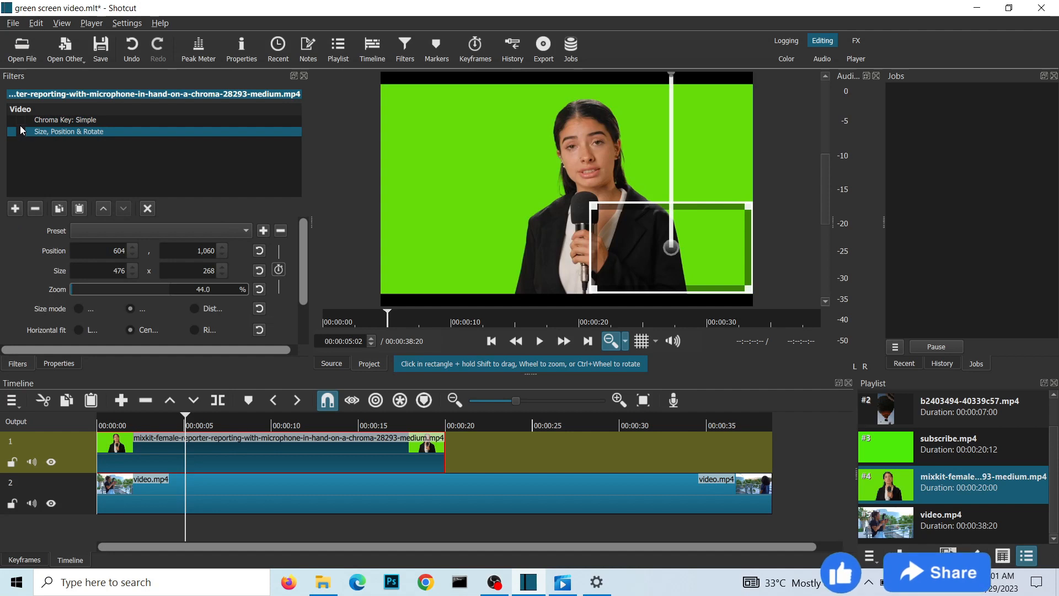
{"action": "left_click", "coordinate": [20, 119]}
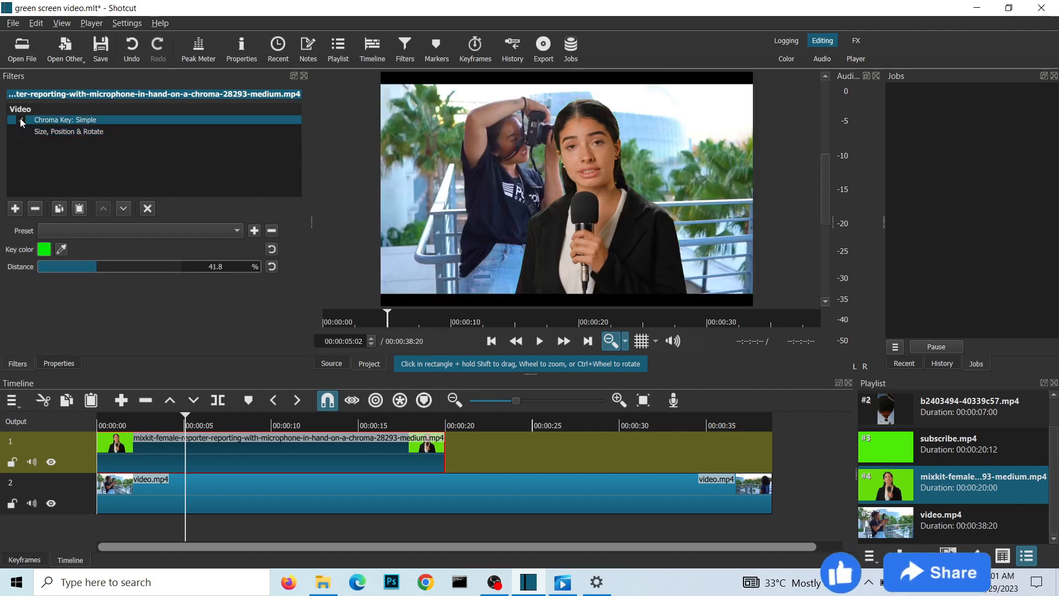
{"action": "left_click", "coordinate": [20, 120]}
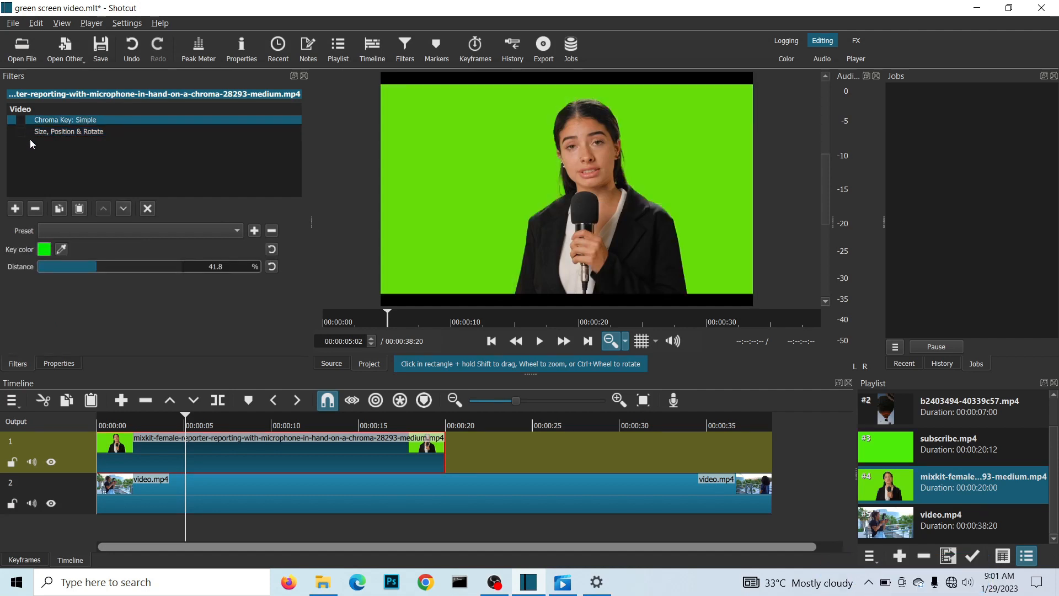
Add the Chroma Key: Advanced filter to the reporter clip, finding it with the search term "chroma key".
{"action": "left_click", "coordinate": [15, 208]}
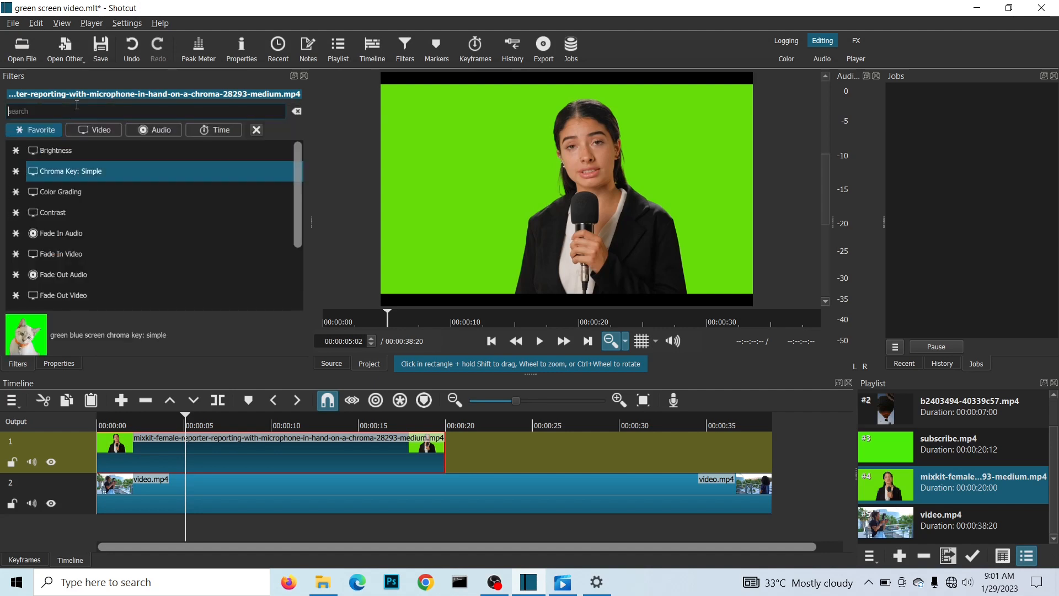
{"action": "type", "text": "c"}
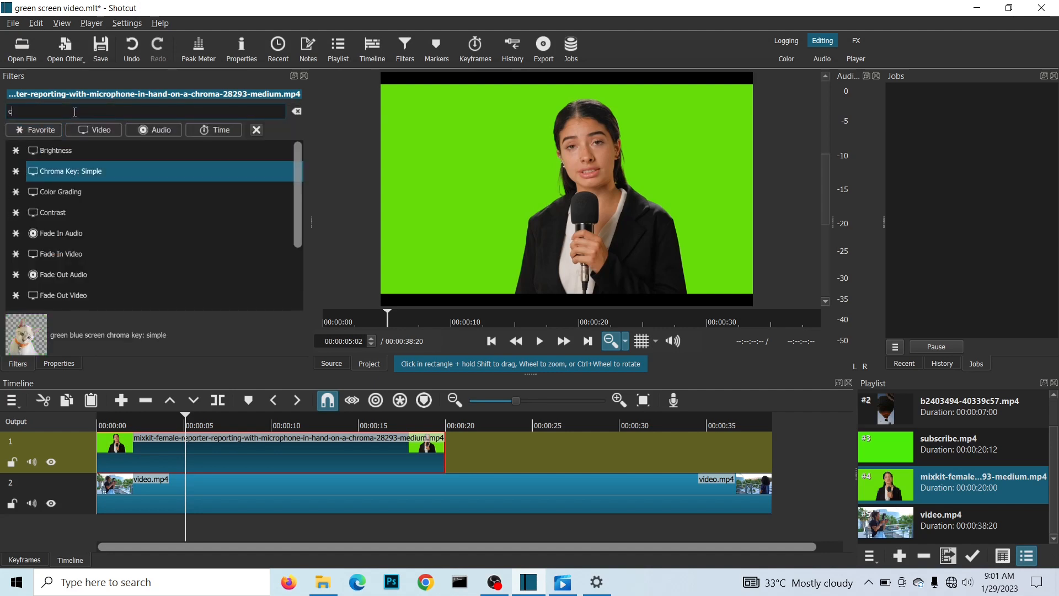
{"action": "type", "text": "hr"}
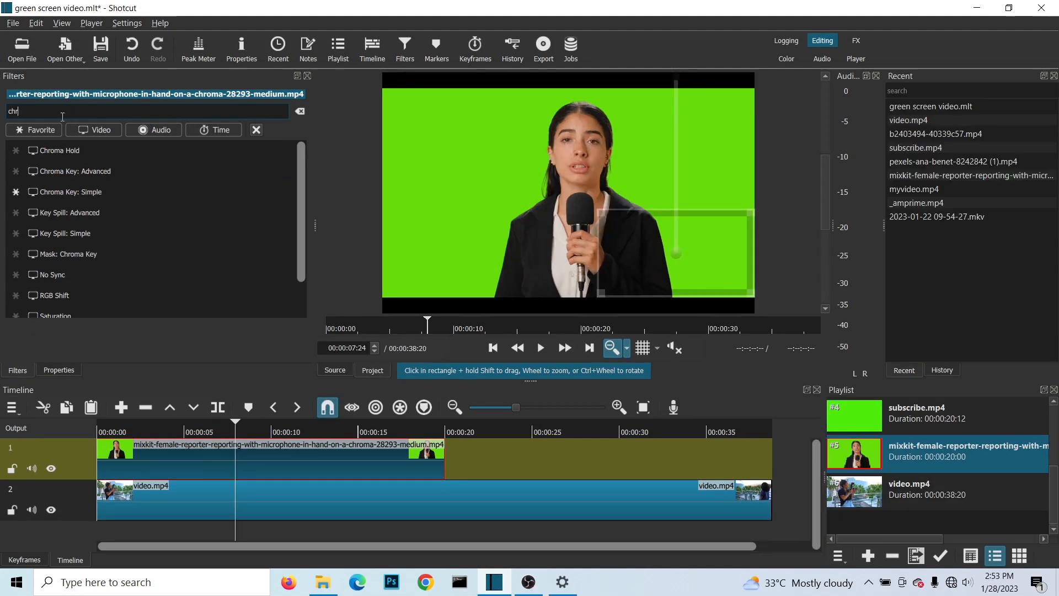
{"action": "type", "text": "oma"}
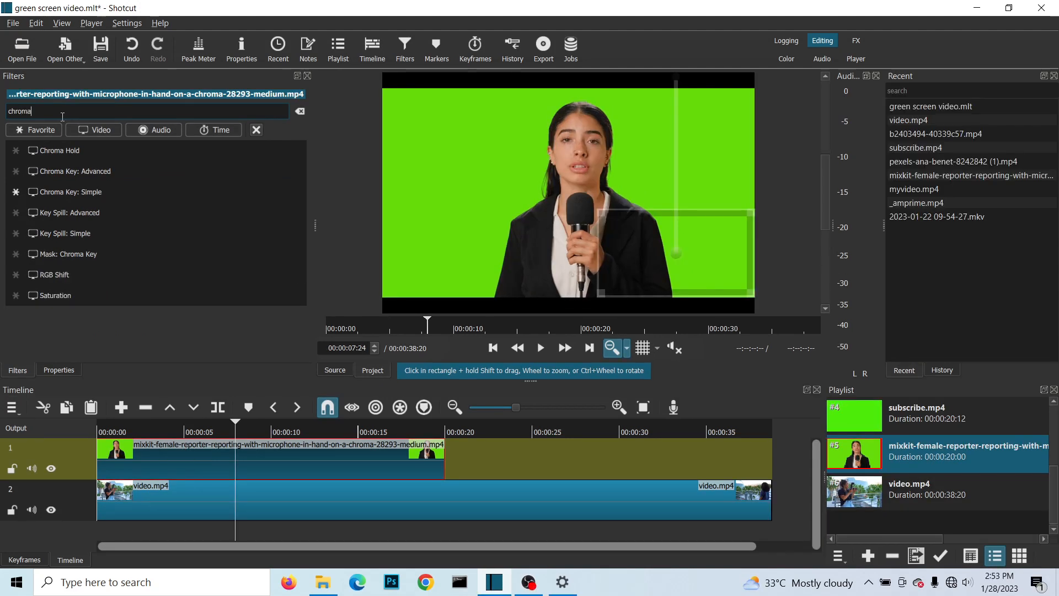
{"action": "type", "text": " key"}
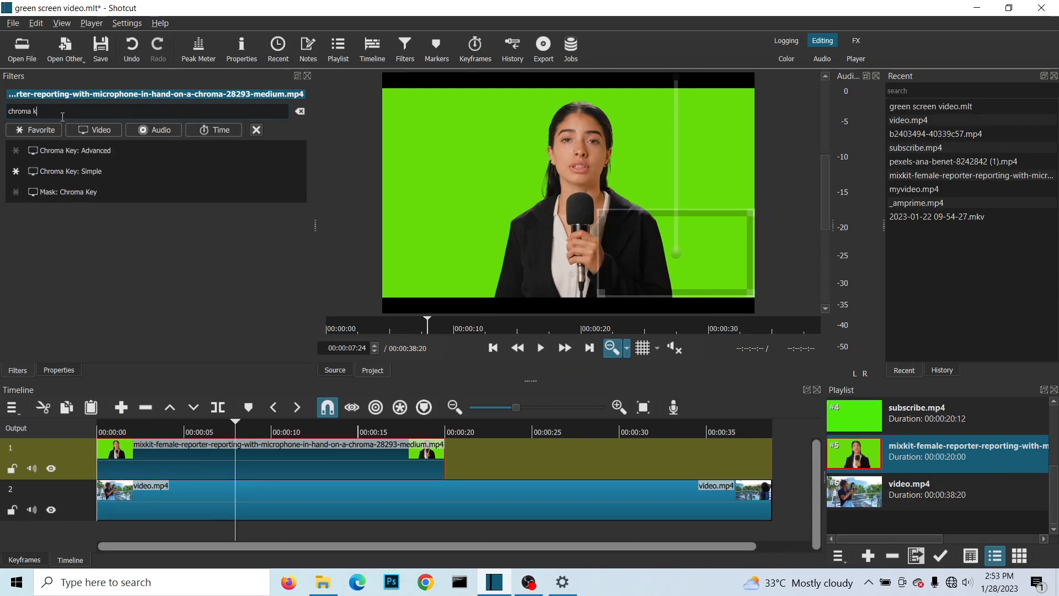
{"action": "left_click", "coordinate": [61, 156]}
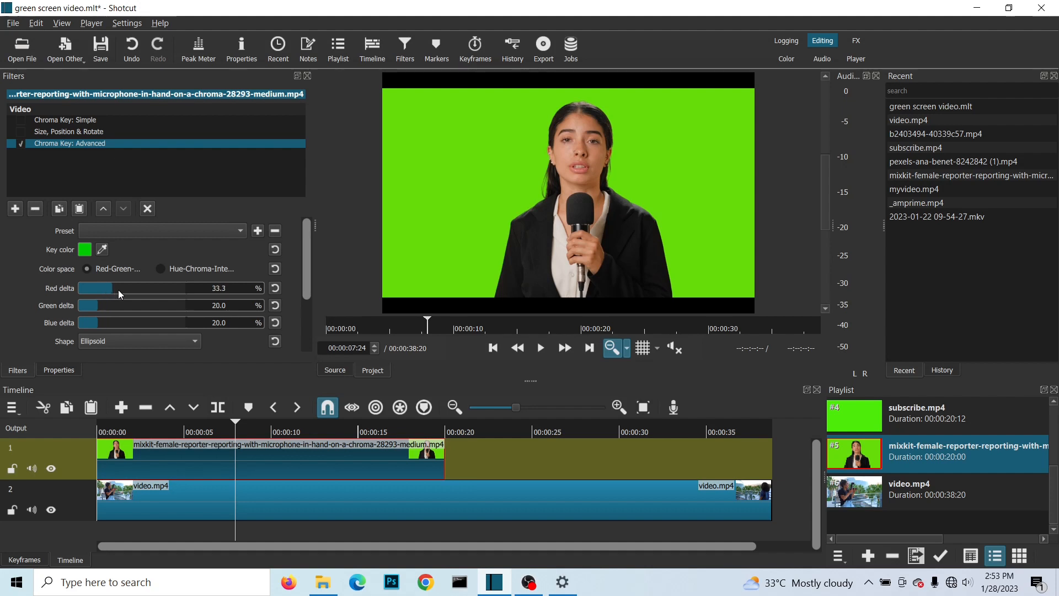
Set the advanced chroma key's red delta to about 49.7%, green to 57.9% and blue to 49.1%, and play back the composite.
{"action": "left_click_drag", "start_coordinate": [121, 290], "coordinate": [128, 289]}
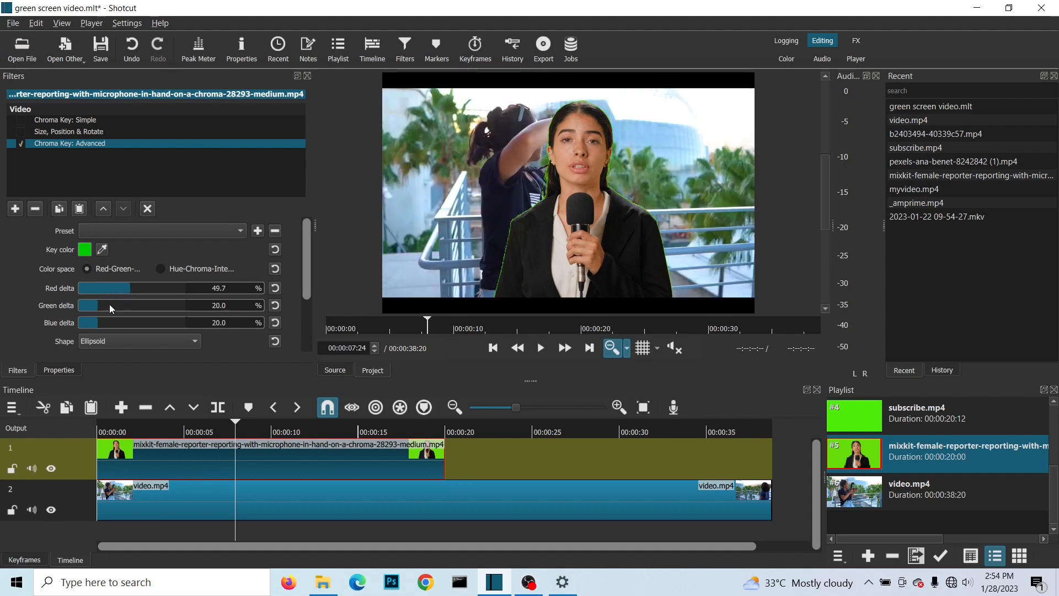
{"action": "left_click_drag", "start_coordinate": [98, 306], "coordinate": [137, 305]}
{"action": "left_click_drag", "start_coordinate": [107, 321], "coordinate": [114, 321]}
{"action": "left_click_drag", "start_coordinate": [120, 325], "coordinate": [131, 321]}
{"action": "key", "text": "space"}
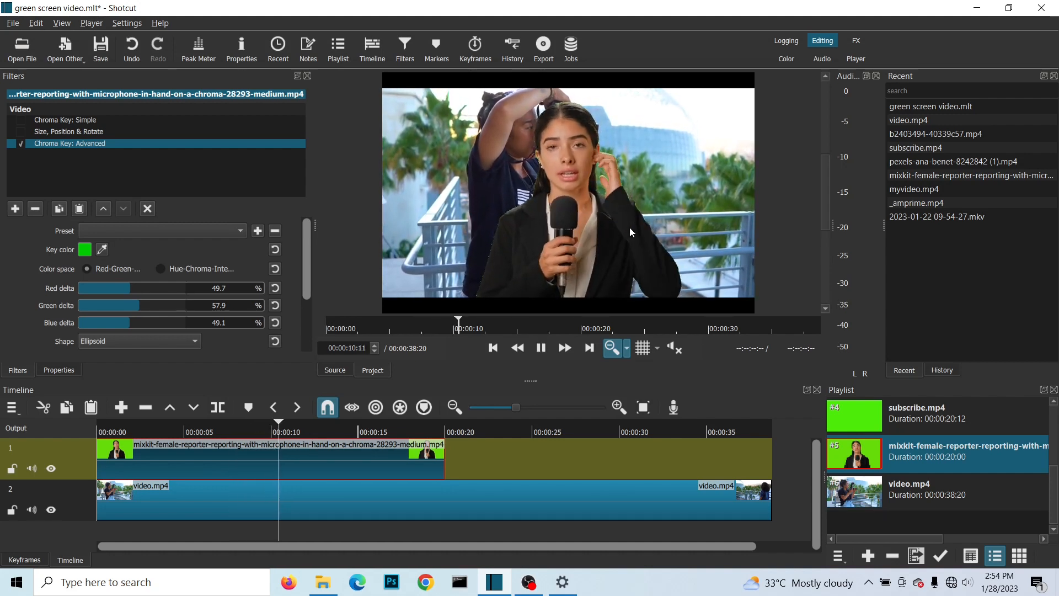
{"action": "key", "text": "space"}
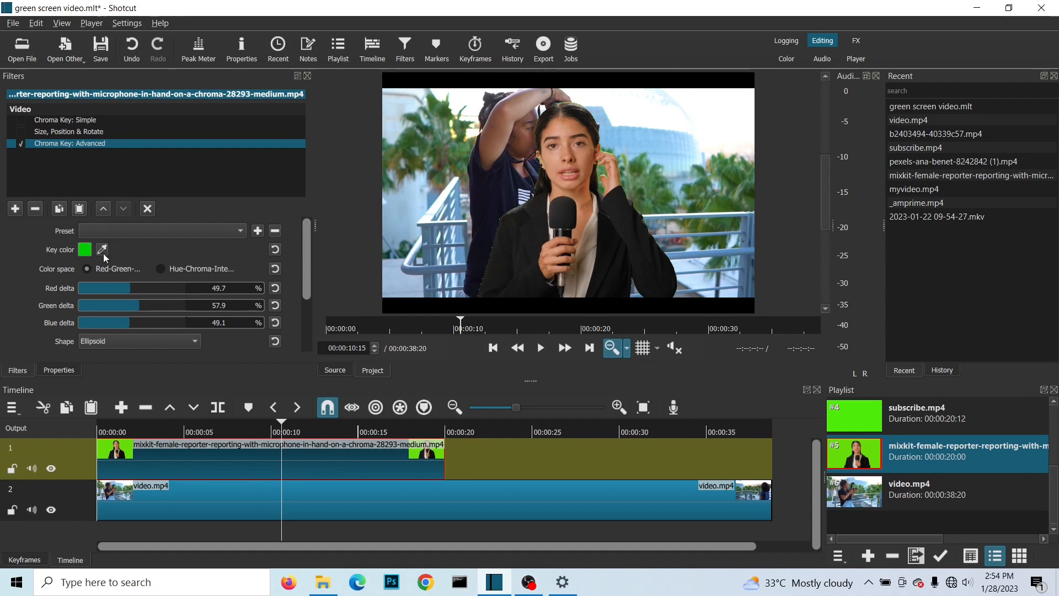
Add the Alpha Channel: Adjust filter to the reporter clip, finding it with the search term "alpha channel".
{"action": "left_click", "coordinate": [16, 209]}
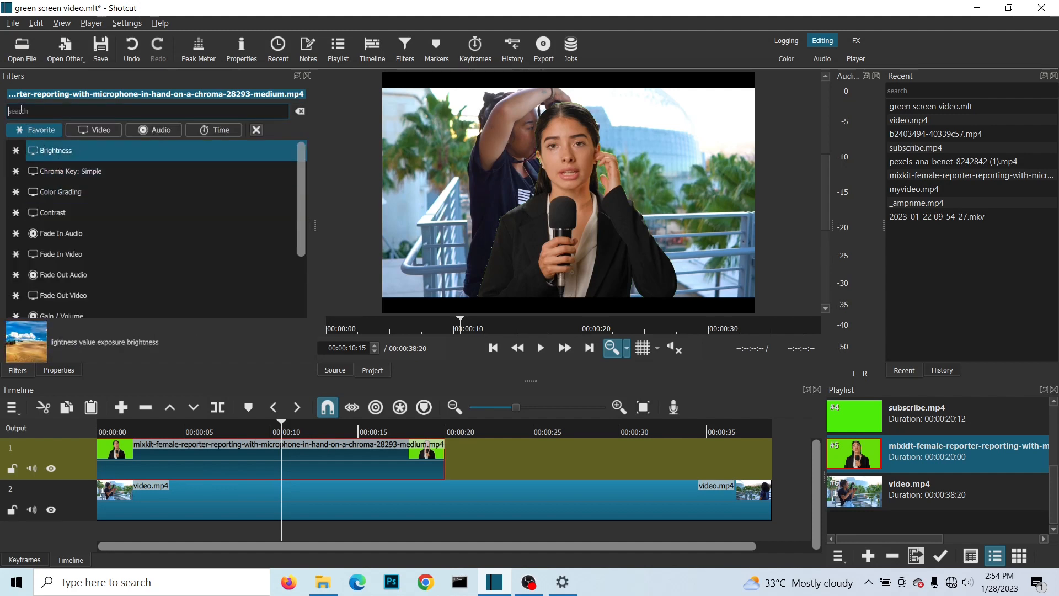
{"action": "type", "text": "al"}
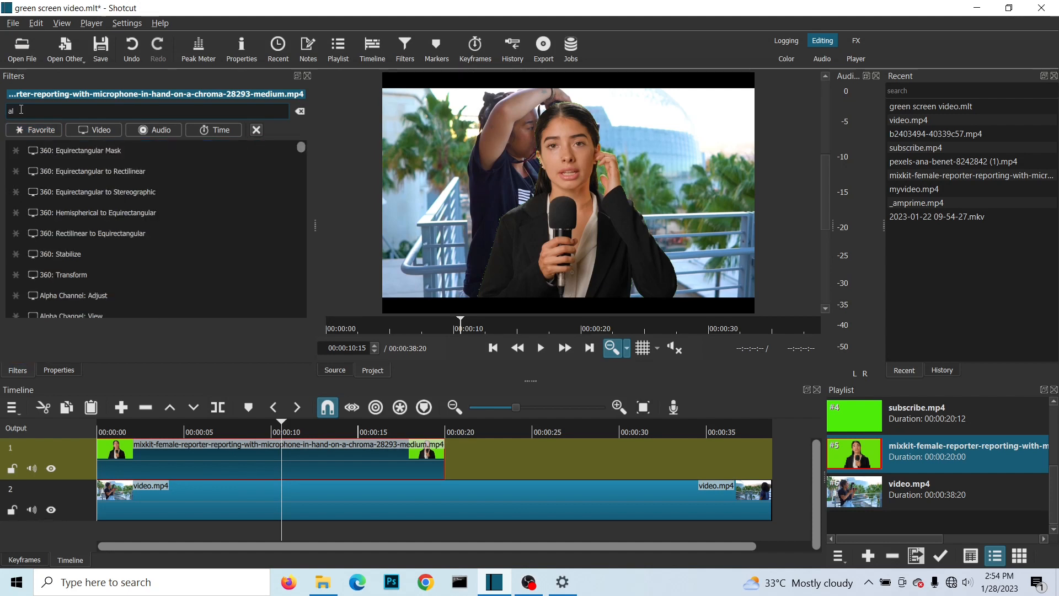
{"action": "type", "text": "ph"}
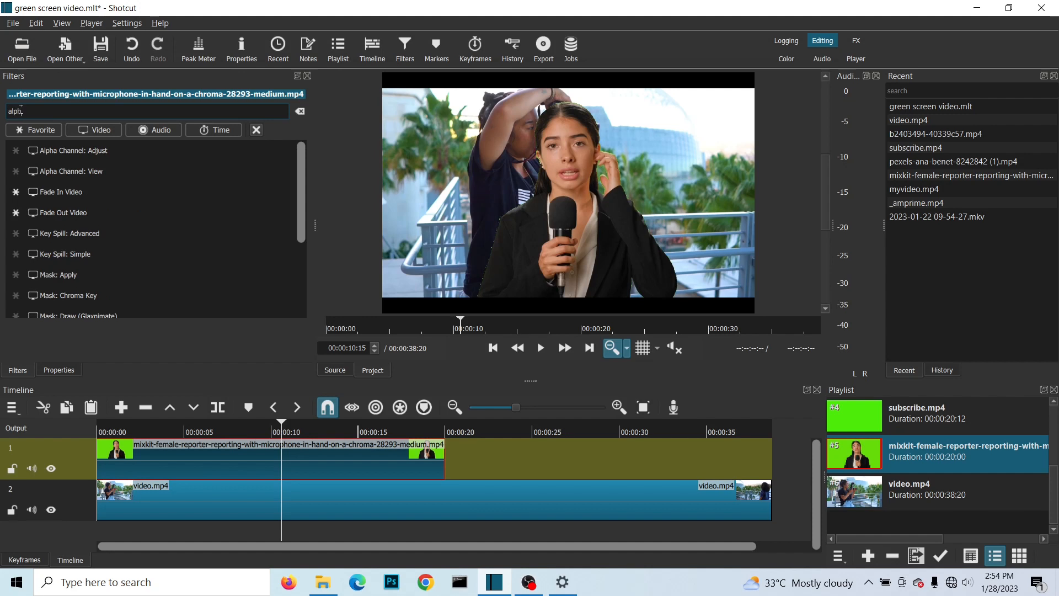
{"action": "type", "text": "a channe"}
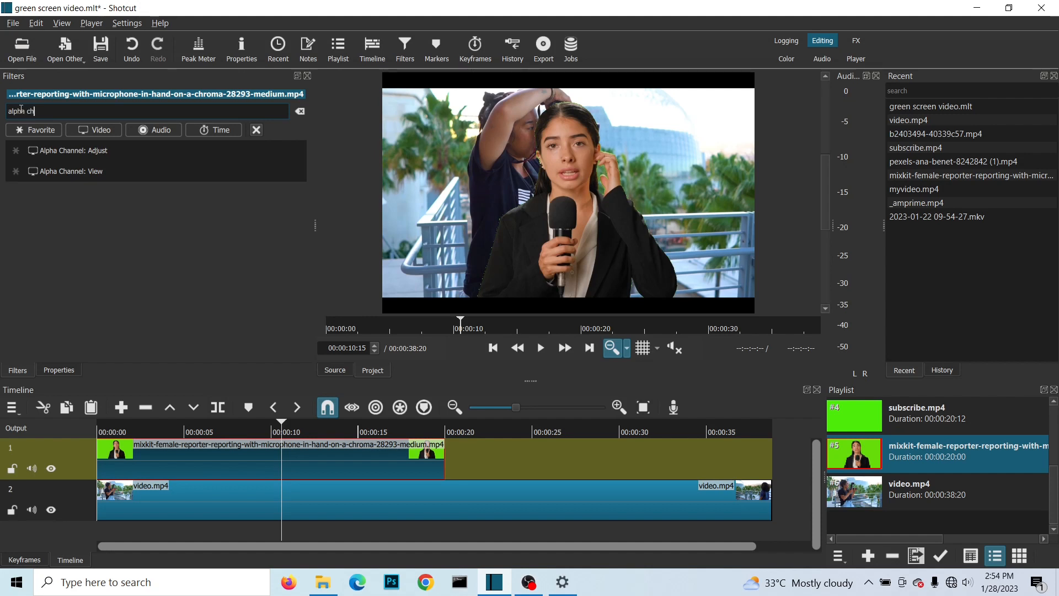
{"action": "type", "text": "l"}
{"action": "left_click", "coordinate": [85, 156]}
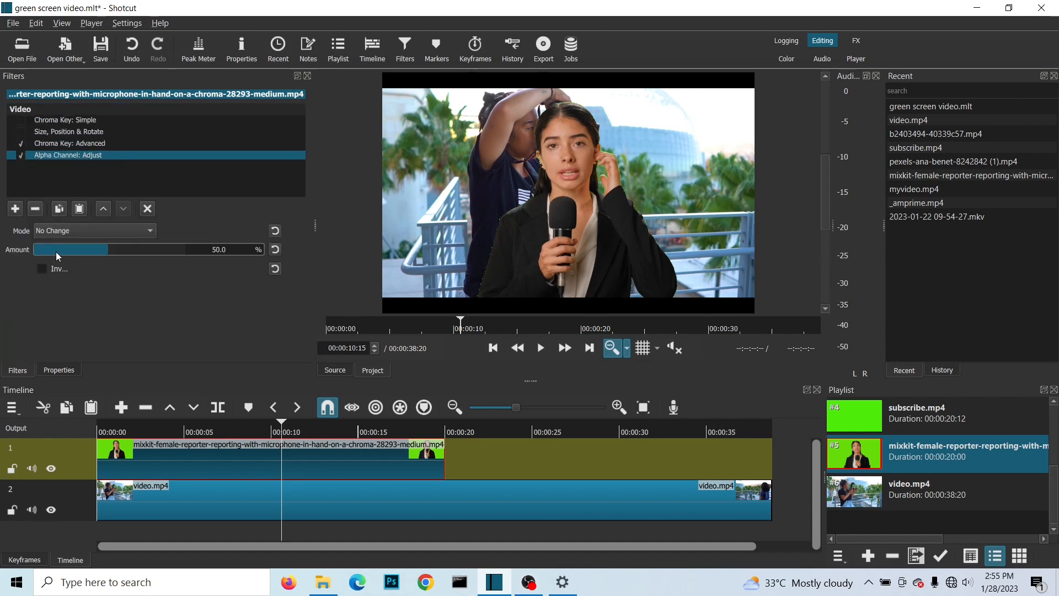
Set the Alpha Channel: Adjust mode to Shrink Hard with an amount of about 78.1%.
{"action": "left_click", "coordinate": [119, 227]}
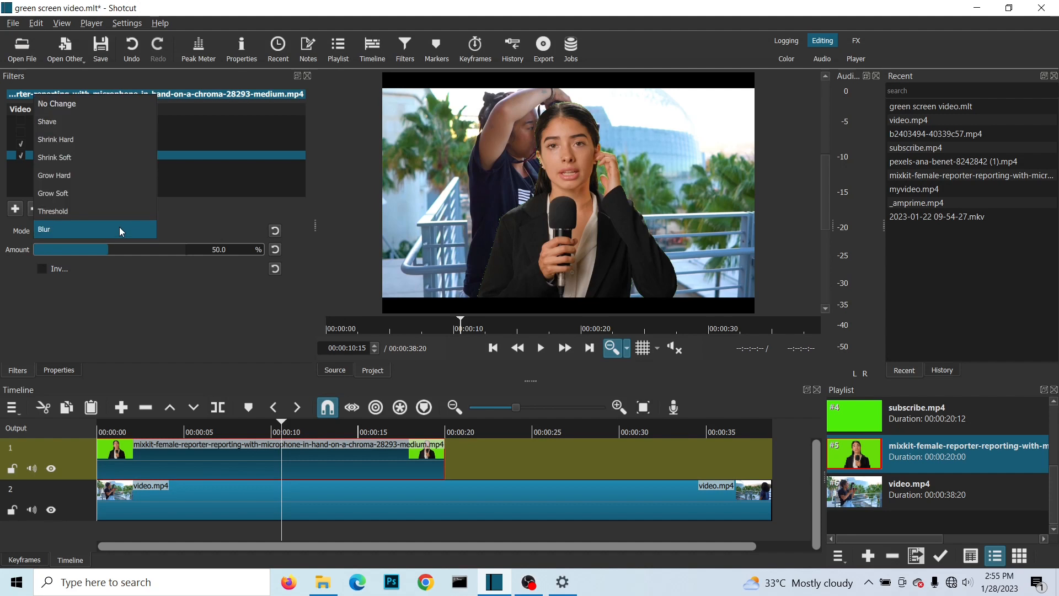
{"action": "left_click", "coordinate": [223, 228]}
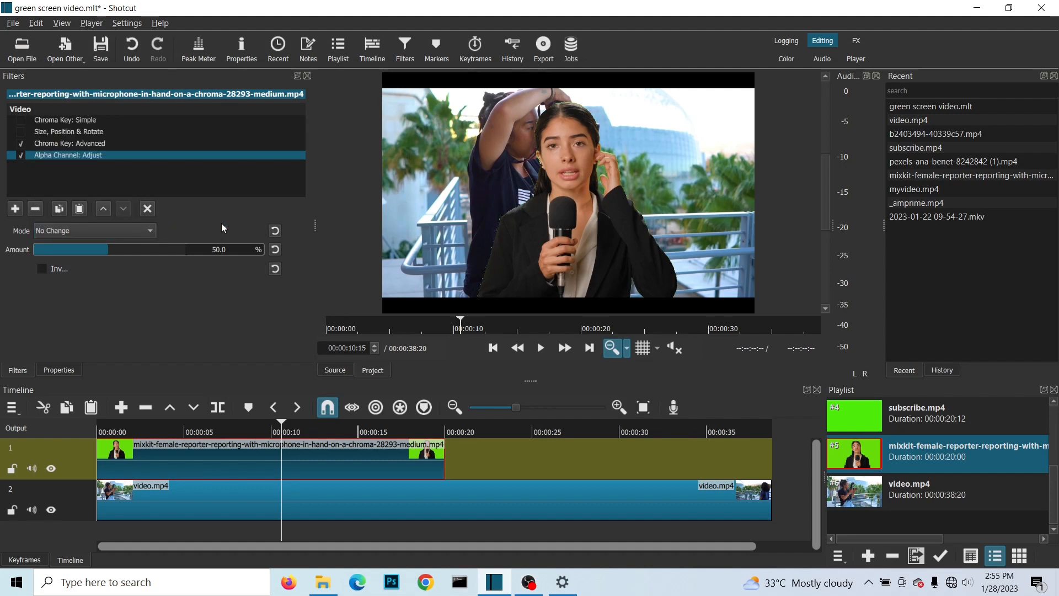
{"action": "left_click", "coordinate": [69, 232]}
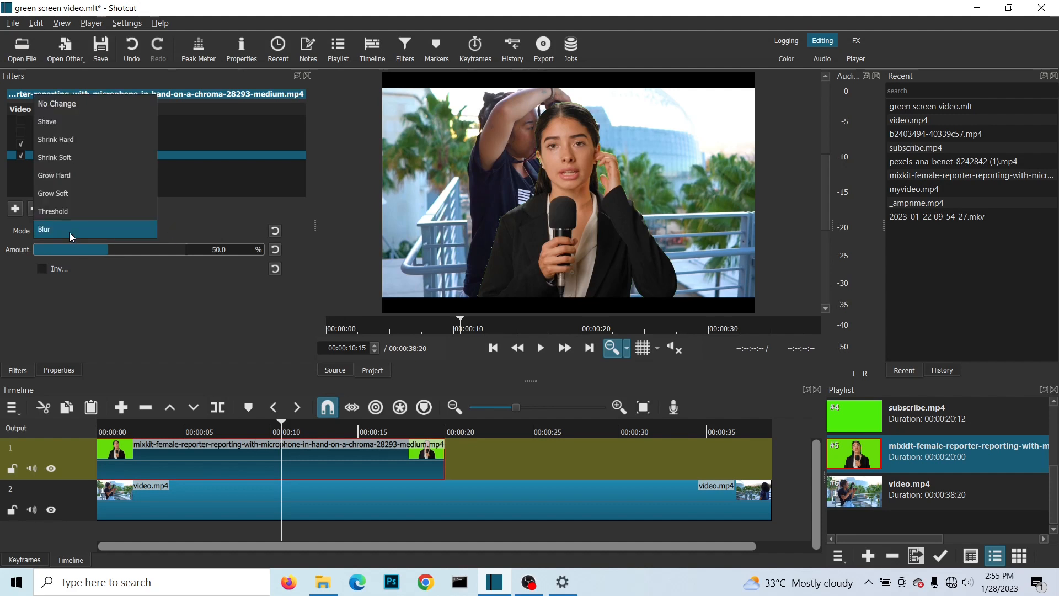
{"action": "left_click", "coordinate": [55, 139]}
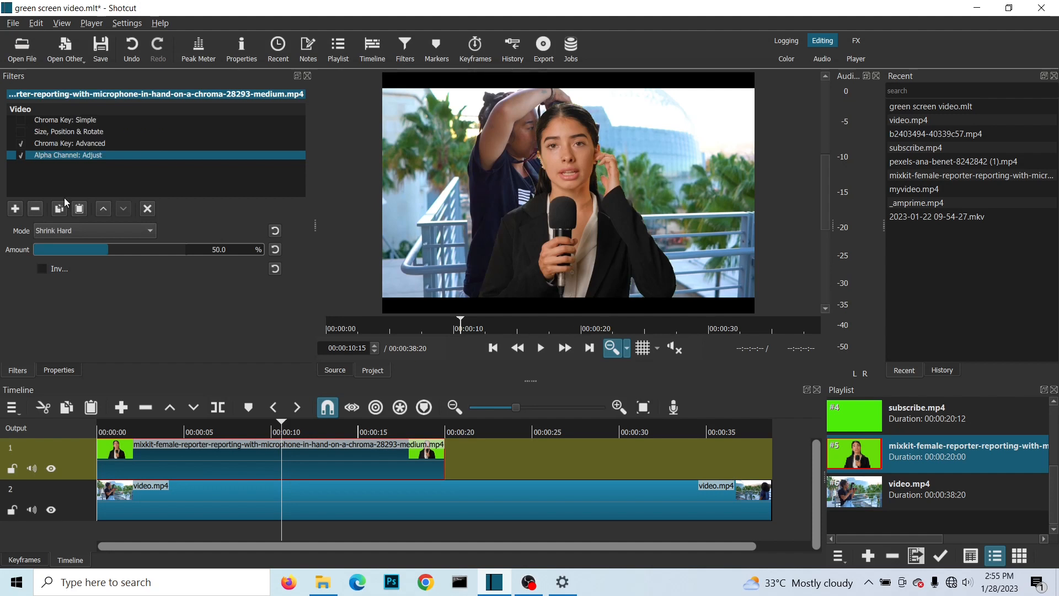
{"action": "left_click_drag", "start_coordinate": [104, 251], "coordinate": [144, 250]}
{"action": "left_click_drag", "start_coordinate": [154, 250], "coordinate": [146, 249]}
{"action": "left_click_drag", "start_coordinate": [156, 248], "coordinate": [160, 249]}
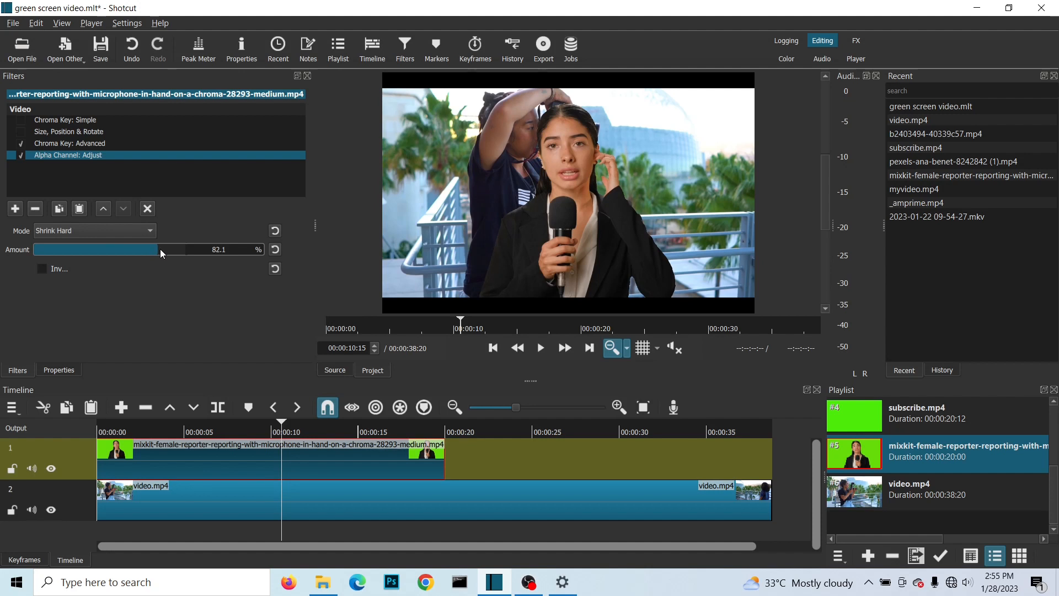
{"action": "mouse_move", "coordinate": [159, 249]}
{"action": "left_mouse_down"}
{"action": "mouse_move", "coordinate": [143, 247]}
{"action": "mouse_move", "coordinate": [168, 249]}
{"action": "left_mouse_up"}
{"action": "left_click_drag", "start_coordinate": [178, 247], "coordinate": [154, 249]}
Switch the Alpha Channel: Adjust mode to Grow Soft and lower its amount to near the minimum.
{"action": "left_click", "coordinate": [148, 231]}
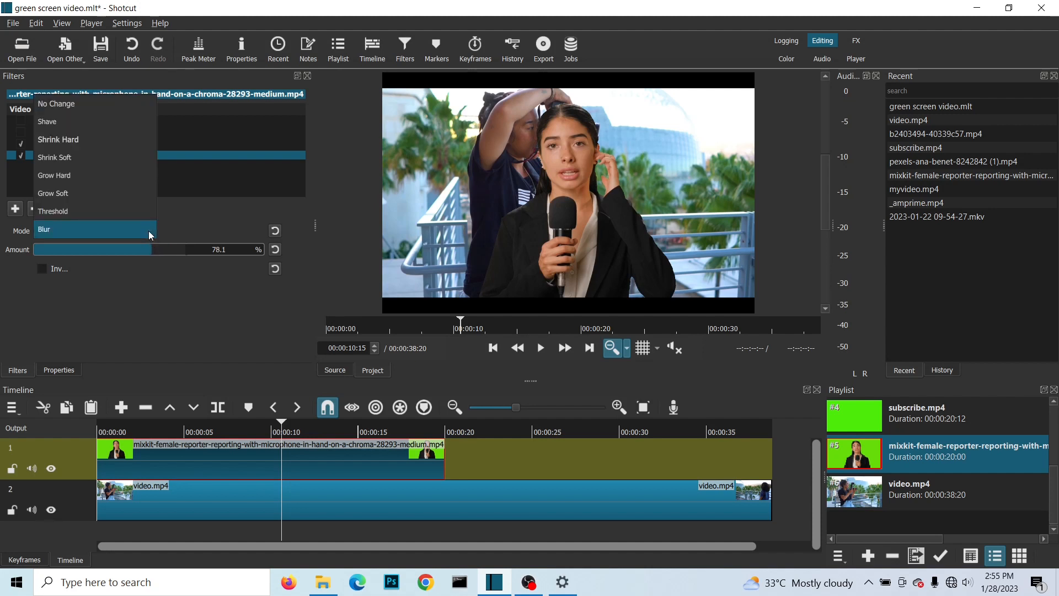
{"action": "left_click", "coordinate": [102, 189]}
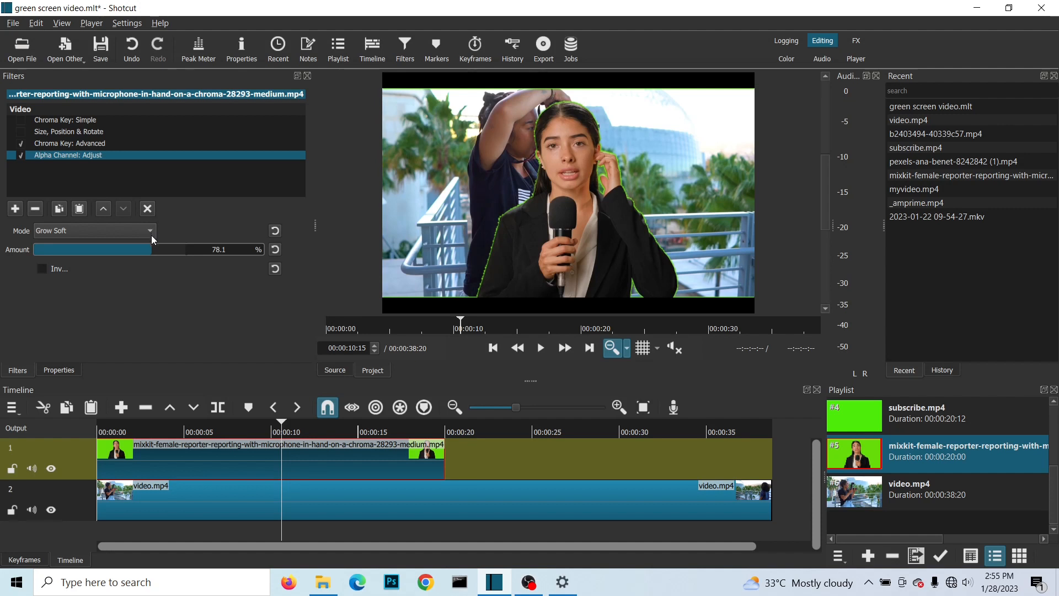
{"action": "left_click_drag", "start_coordinate": [152, 249], "coordinate": [44, 251]}
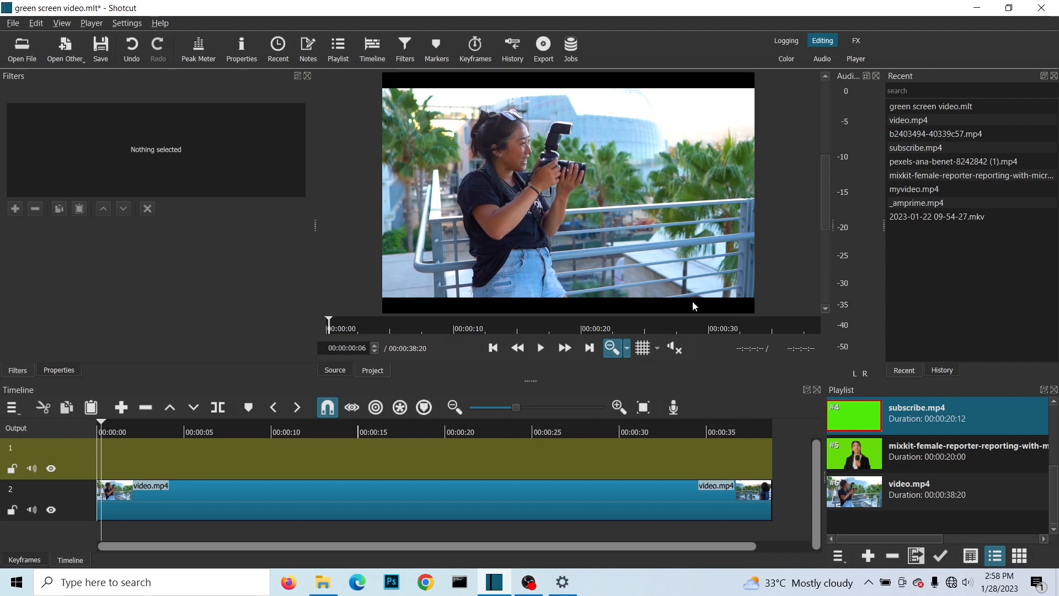
Open subscribe.mp4 from the playlist and preview its green-screen subscribe animation up to about 10 seconds.
{"action": "double_click", "coordinate": [860, 420]}
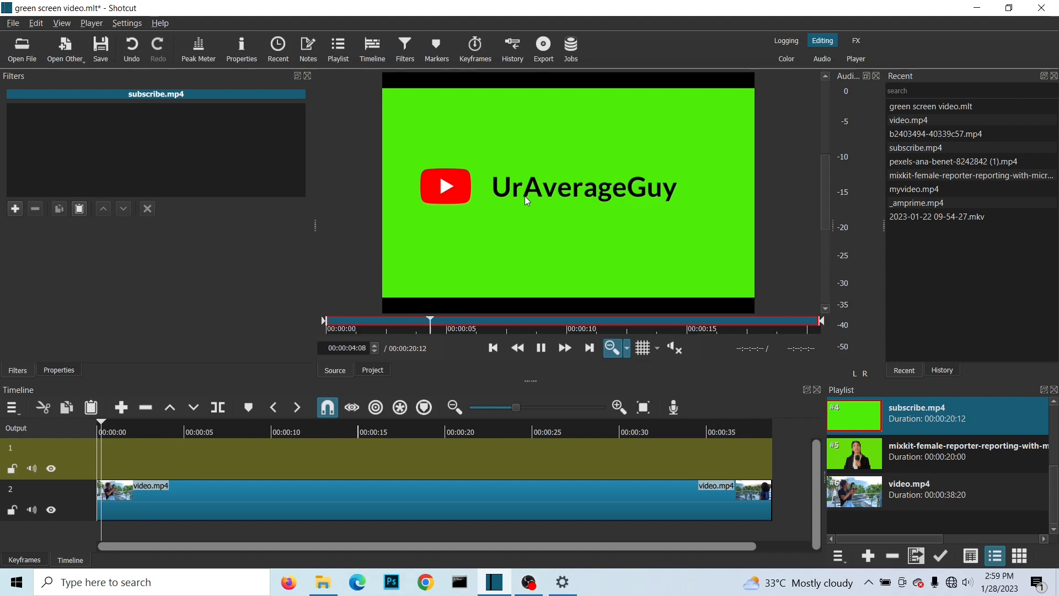
{"action": "key", "text": "space"}
{"action": "key", "text": "space"}
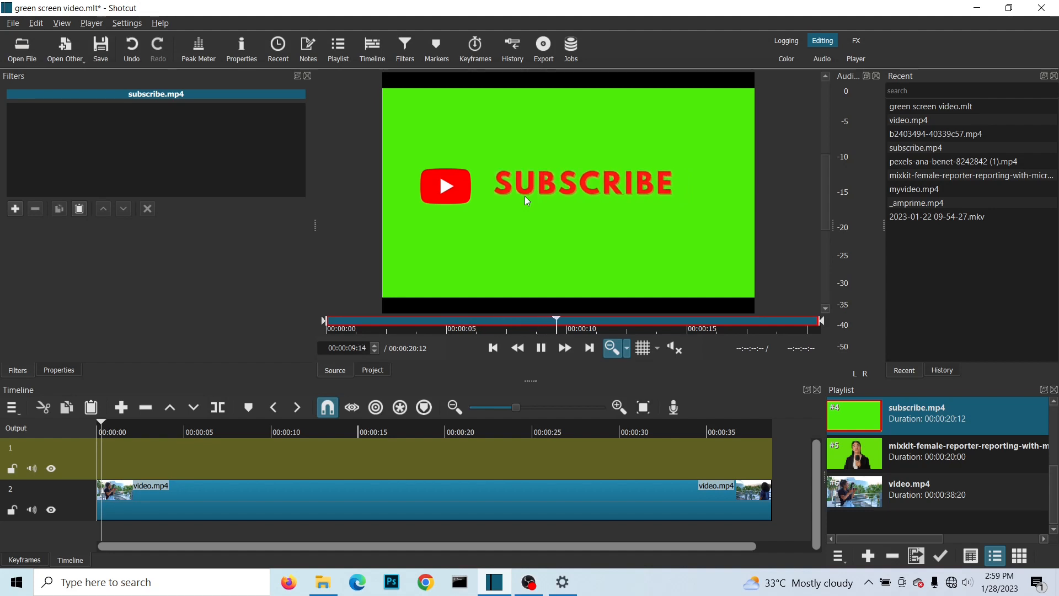
{"action": "key", "text": "space"}
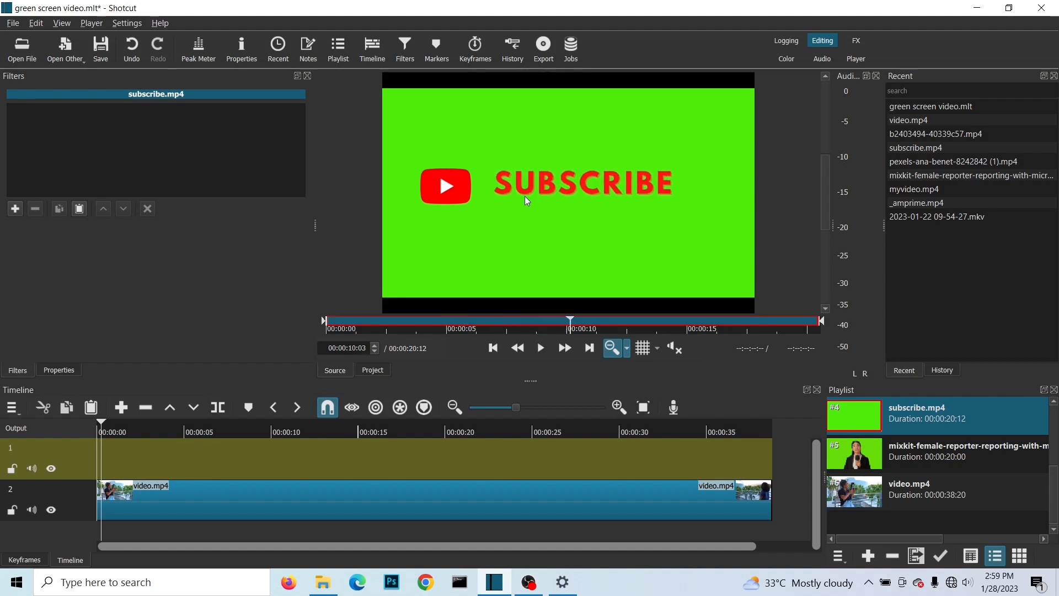